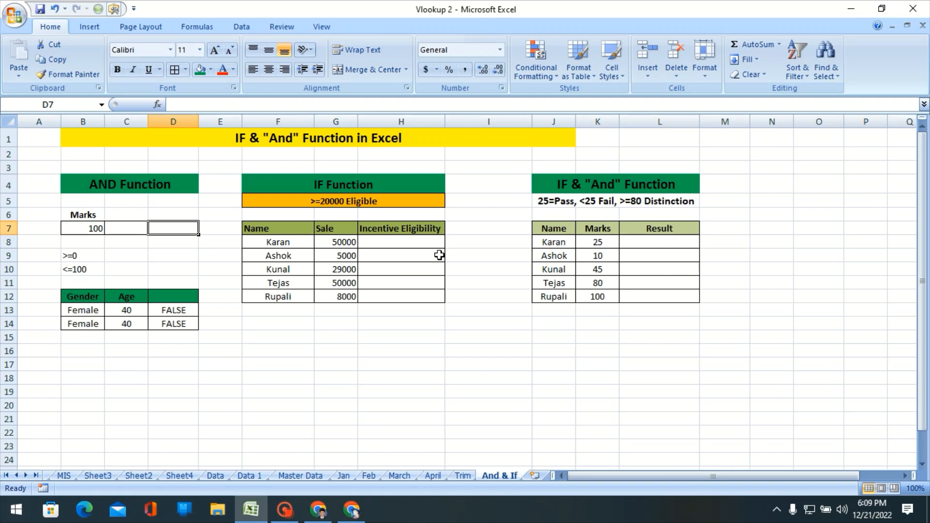
Start an AND formula in cell D7 with the marks in B7 >=0 as its first condition.
key("Left")
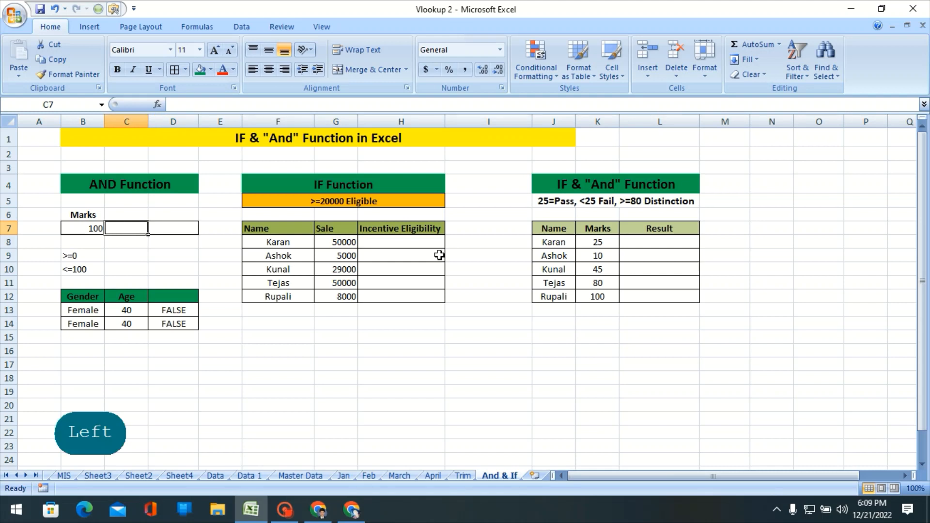
key("Left")
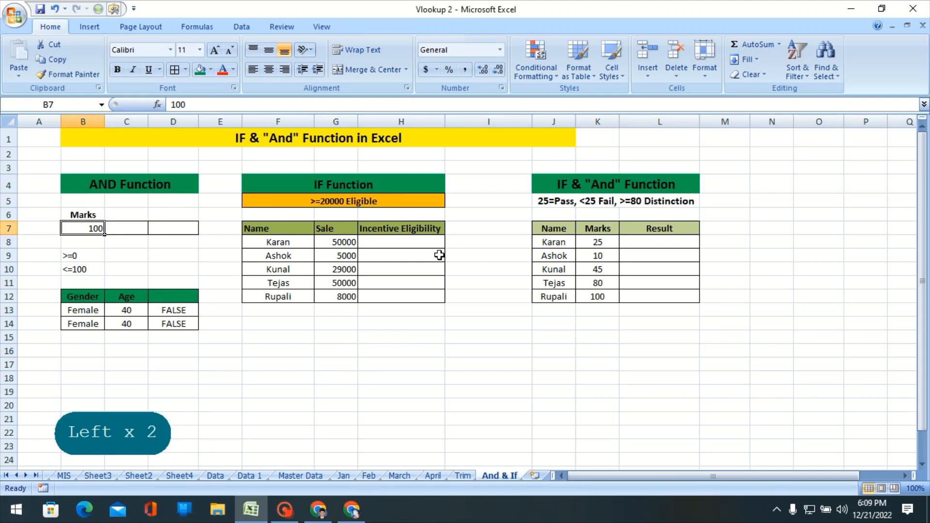
key("Right")
key("Right")
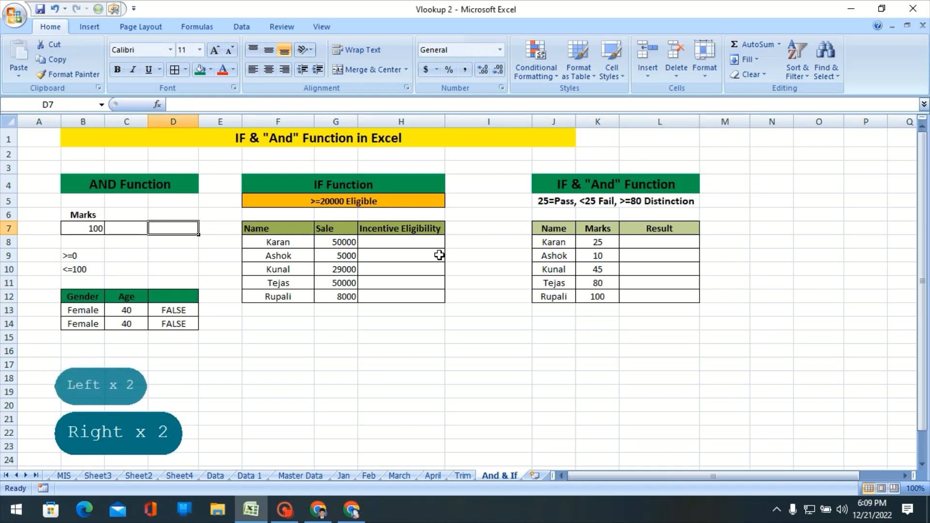
type("=")
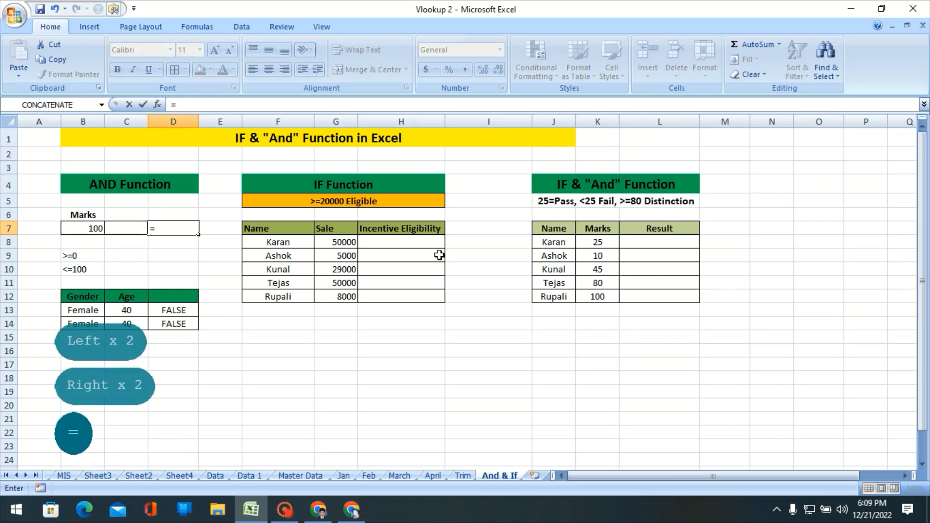
type("AND")
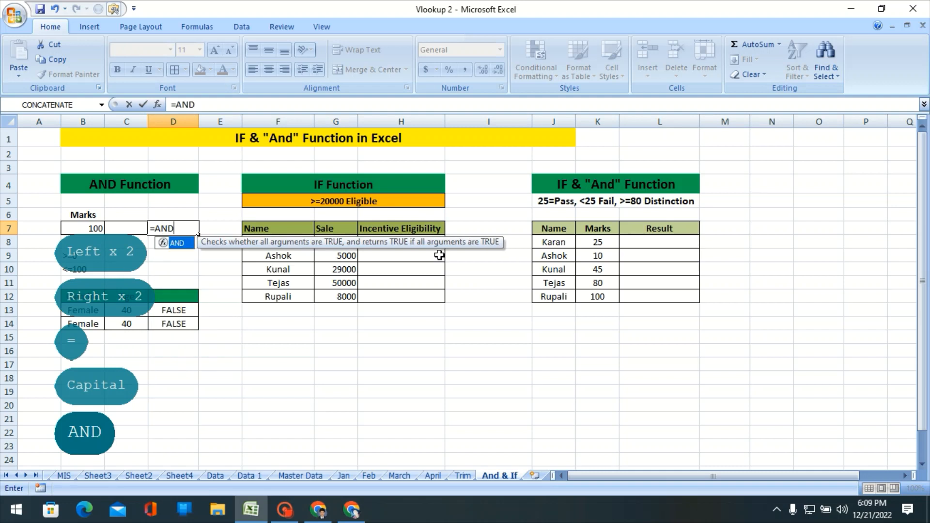
key("Tab")
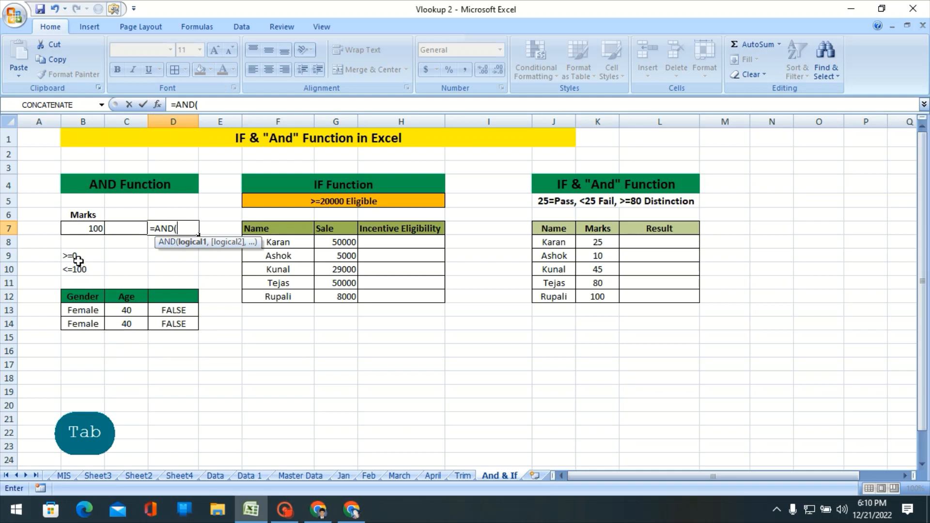
left_click(90, 229)
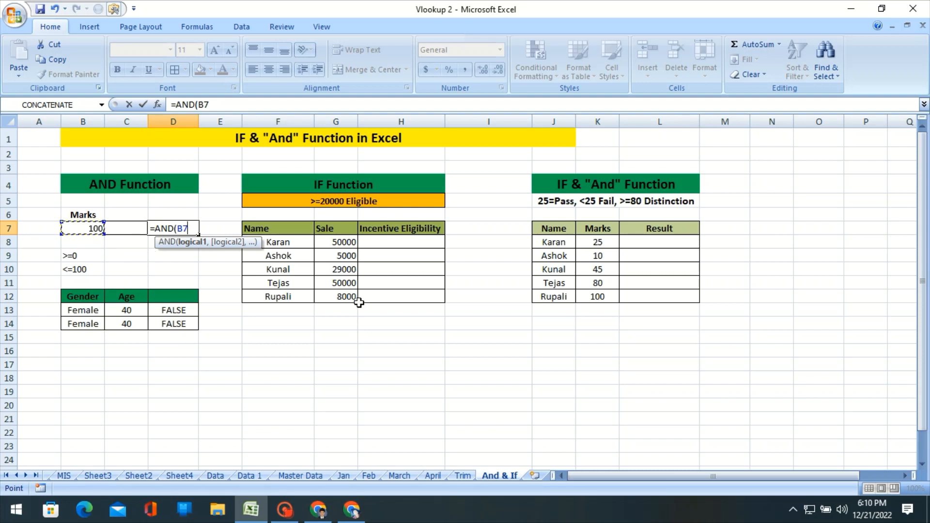
type(">=")
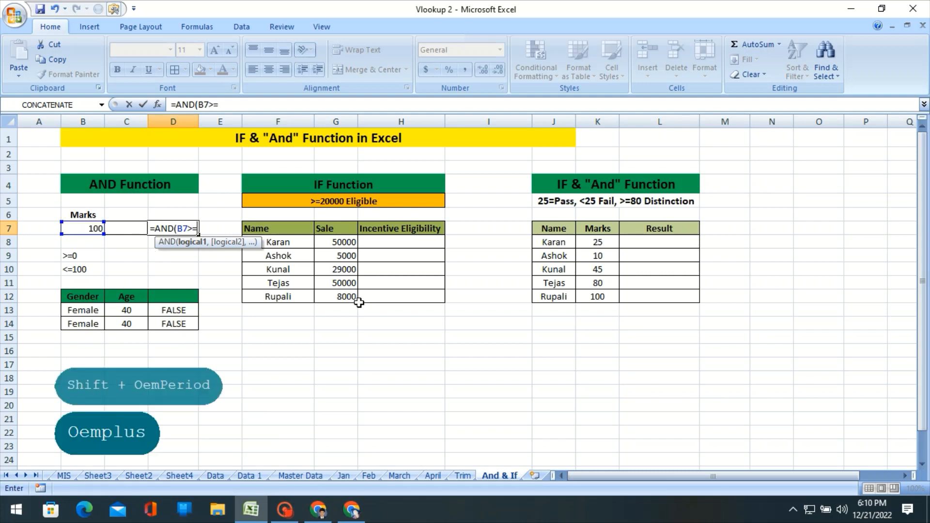
type("0")
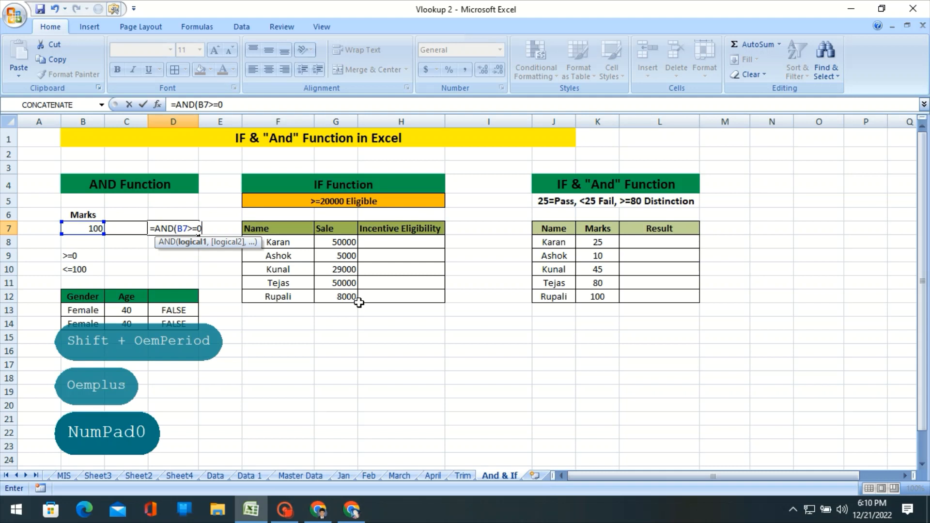
Add B7<=100 as the second condition of the AND formula in D7 and complete the formula.
type(",")
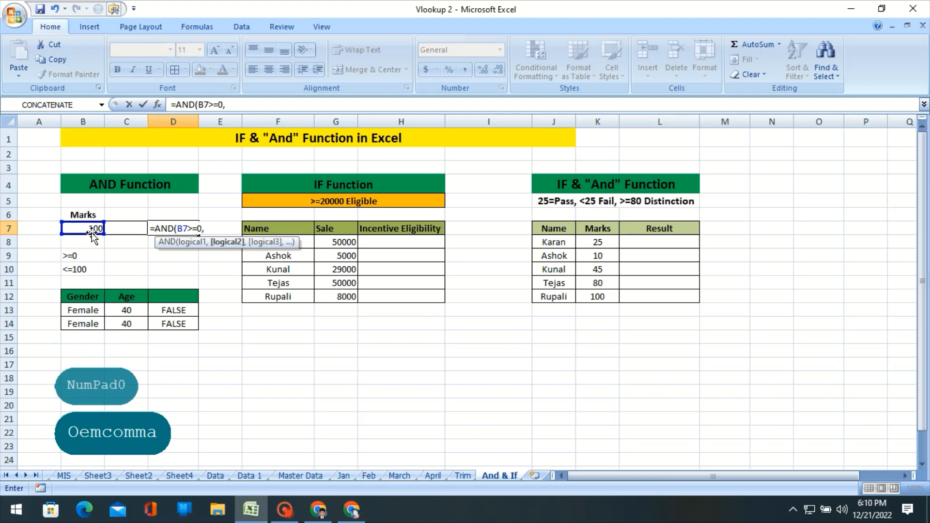
left_click(92, 230)
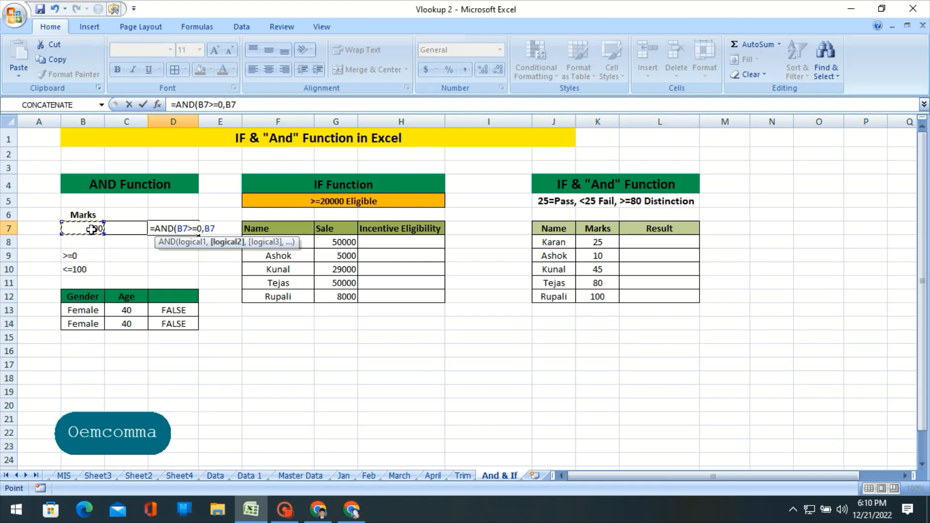
type("<=")
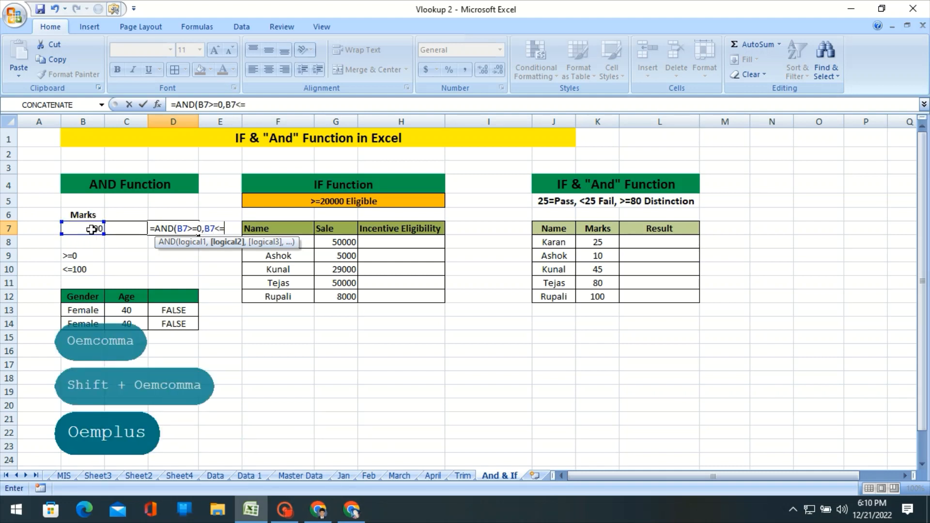
type("100")
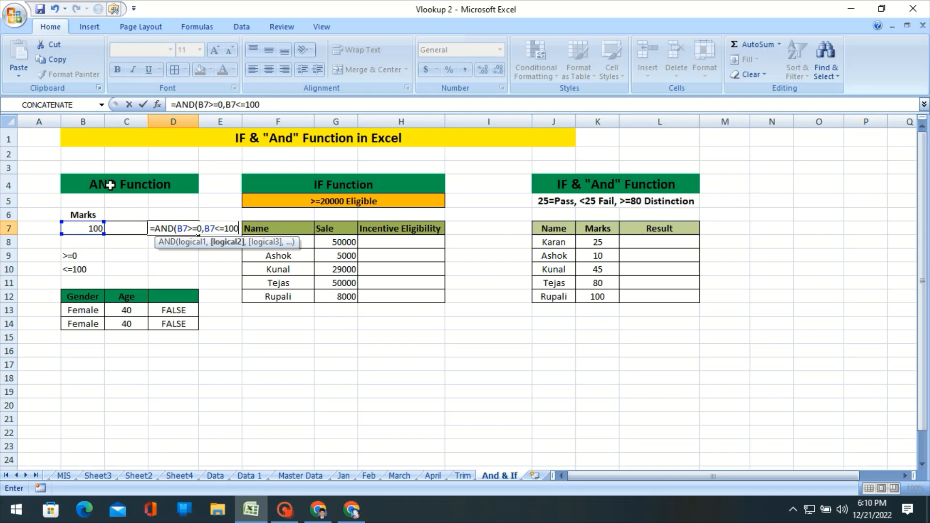
key("Return")
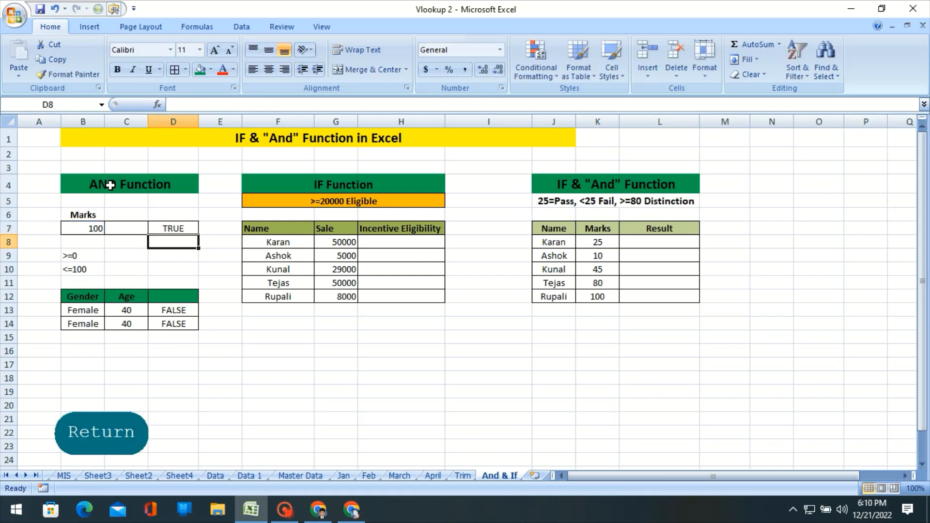
Set the marks in B7 to 101 and check the AND formula's result in D7.
key("Up")
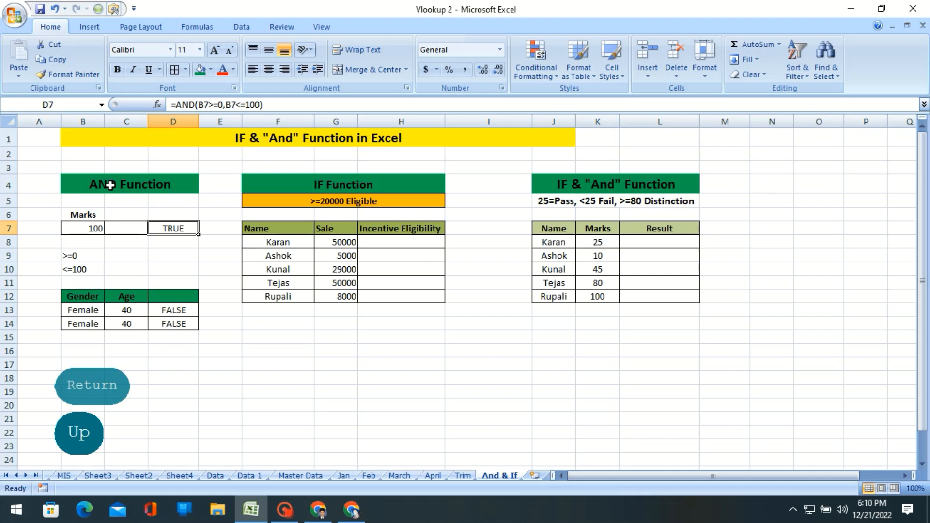
key("Left")
key("Left")
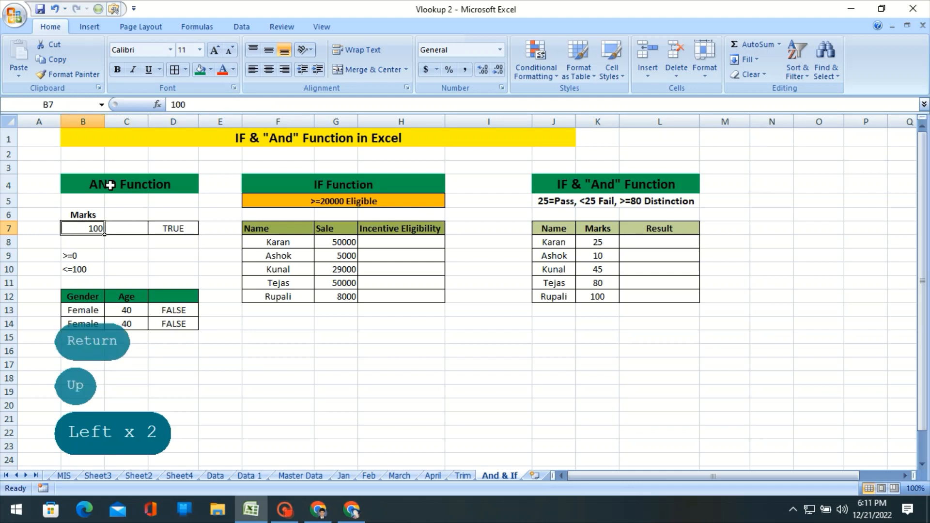
key("Right")
key("Right")
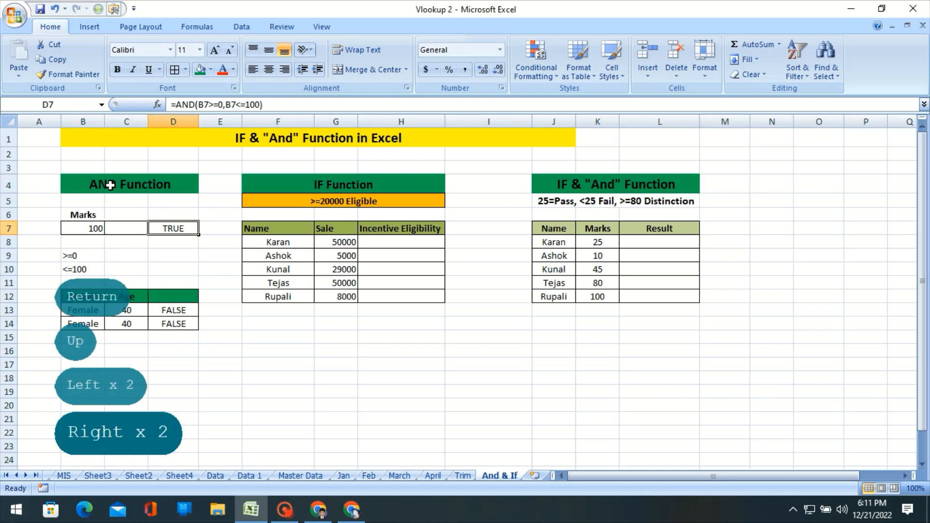
key("Left")
key("Left")
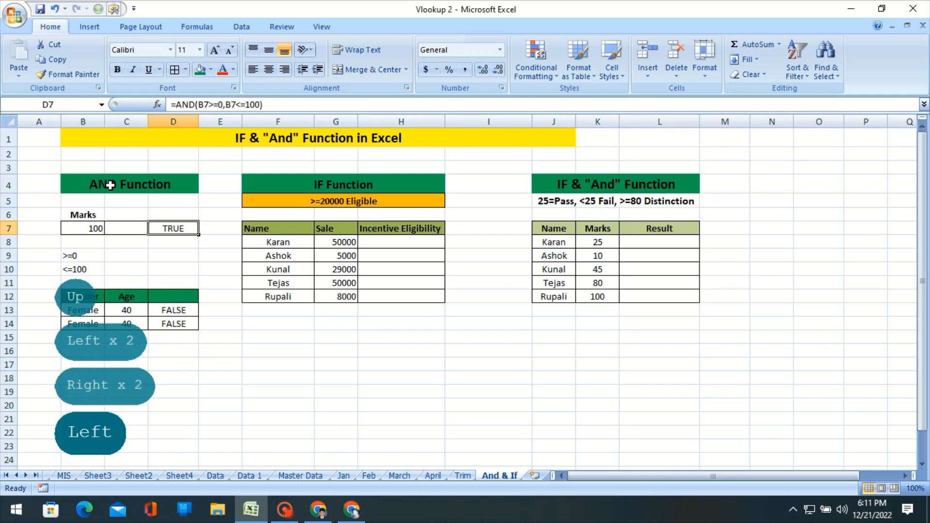
type("101")
key("Return")
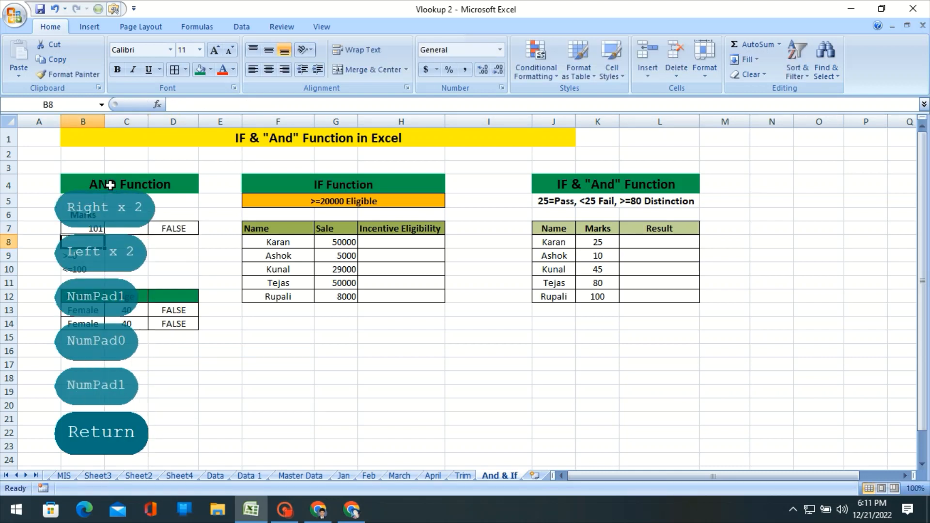
key("Up")
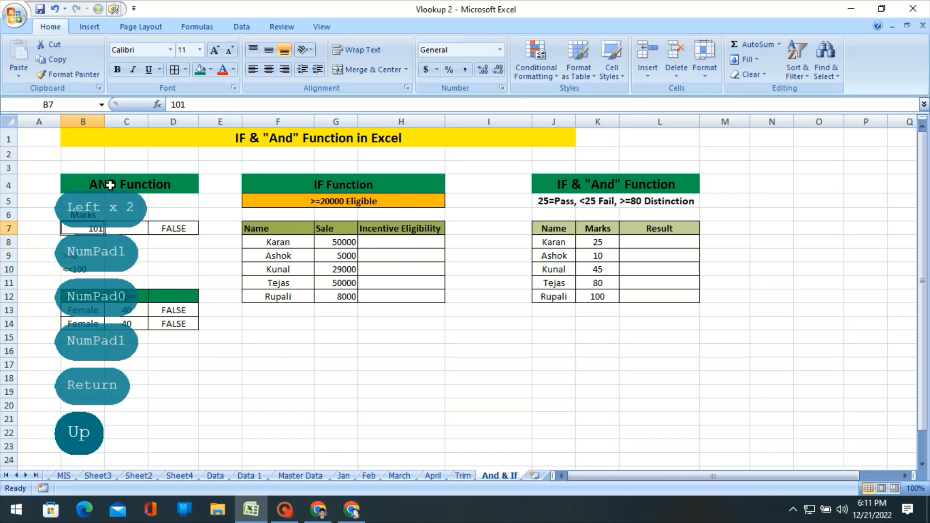
key("Right")
key("Right")
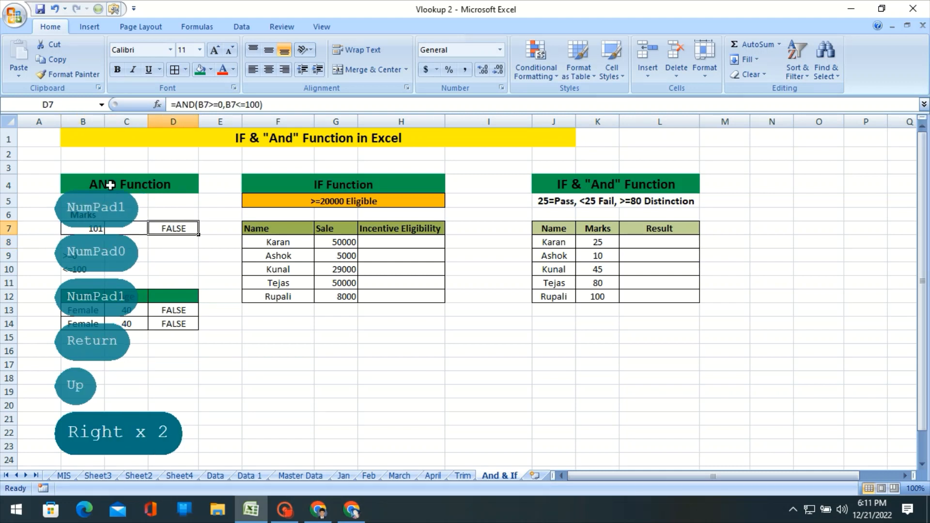
Set the marks in B7 to 0 to test the lower limit of the AND formula.
key("Left")
key("Left")
type("0")
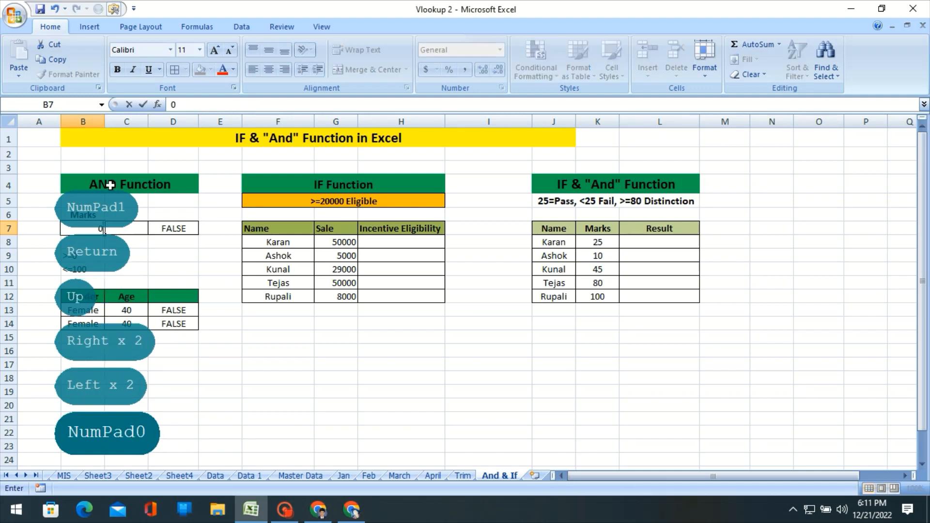
key("Return")
key("Up")
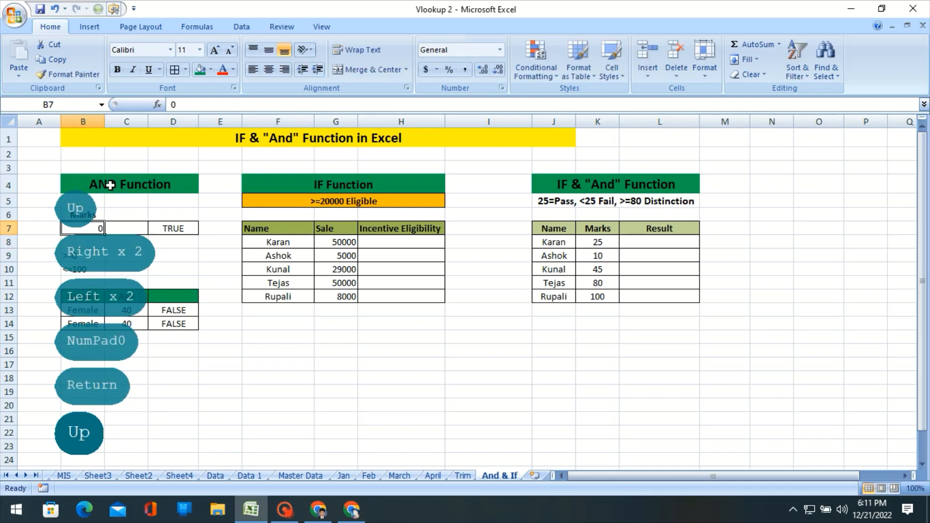
Set the marks in B7 to -41 and check the AND formula's result in D7.
type("-41")
key("Return")
key("Up")
key("Right")
key("Right")
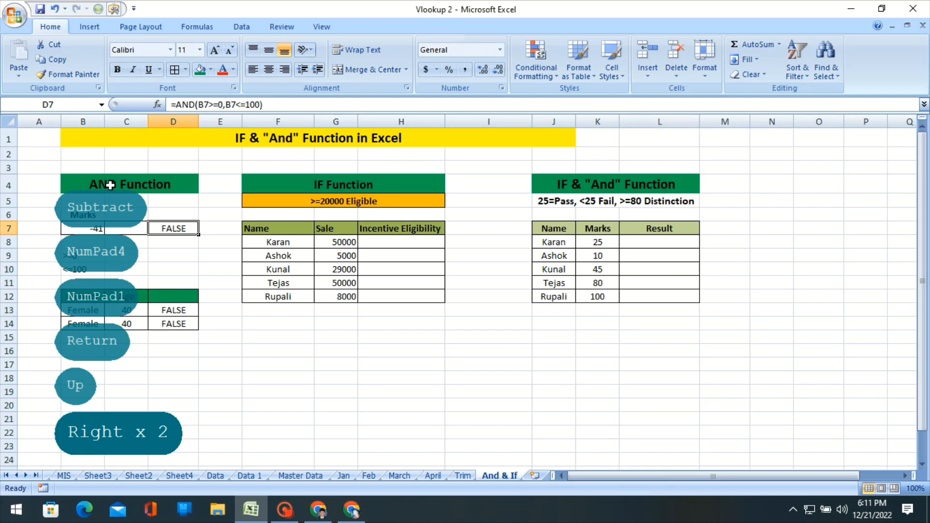
Clear the existing AND formulas from D13:D14 in the Gender and Age table.
key("Down")
key("Down")
key("Down")
key("Down")
key("Down")
key("Down")
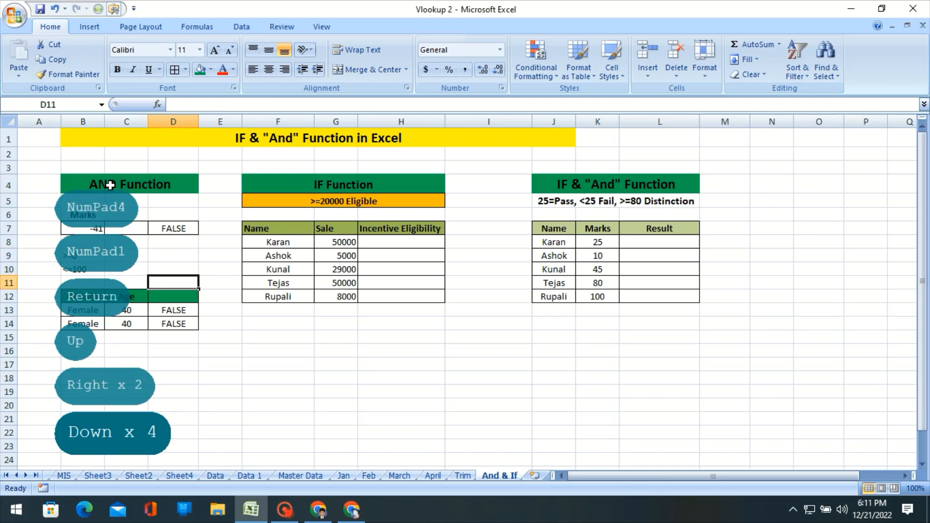
key("shift+Down")
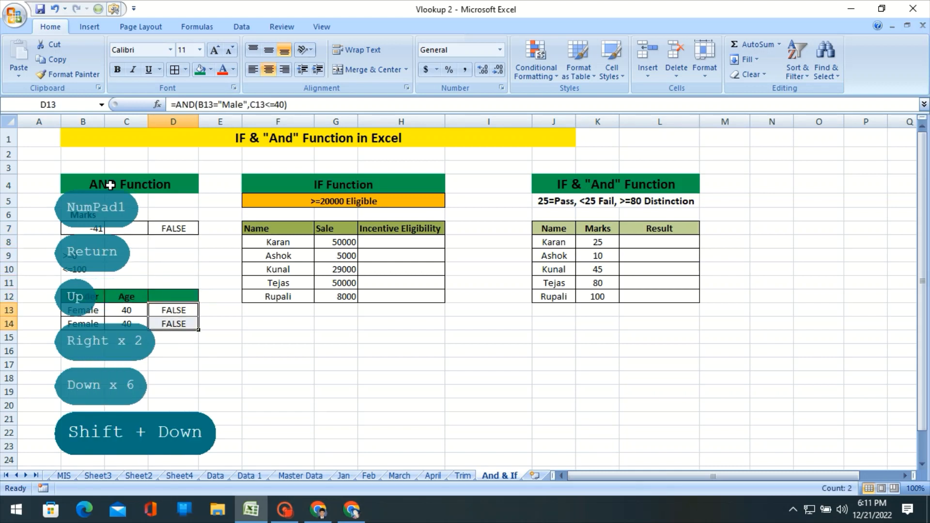
key("Delete")
Change the gender in cell B13 to Male.
key("Up")
key("Left")
key("Left")
key("Right")
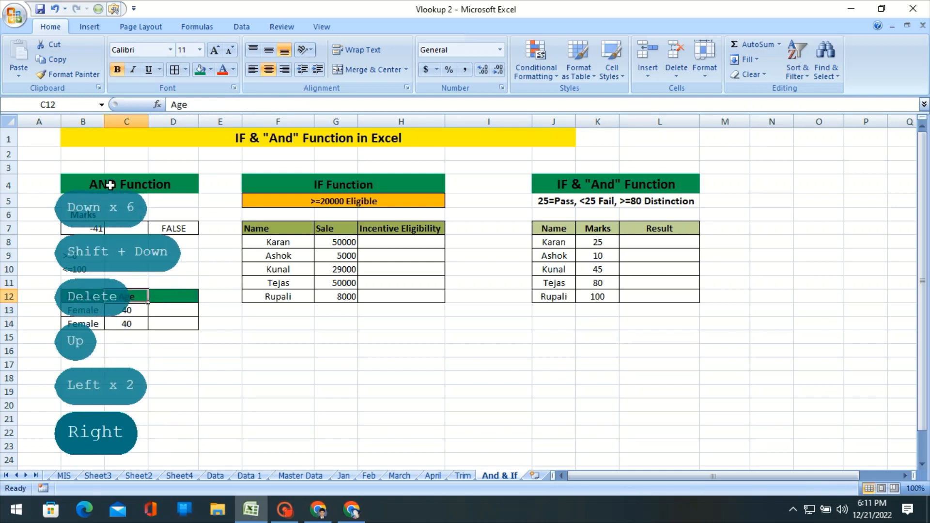
key("Left")
key("Down")
type("mALE")
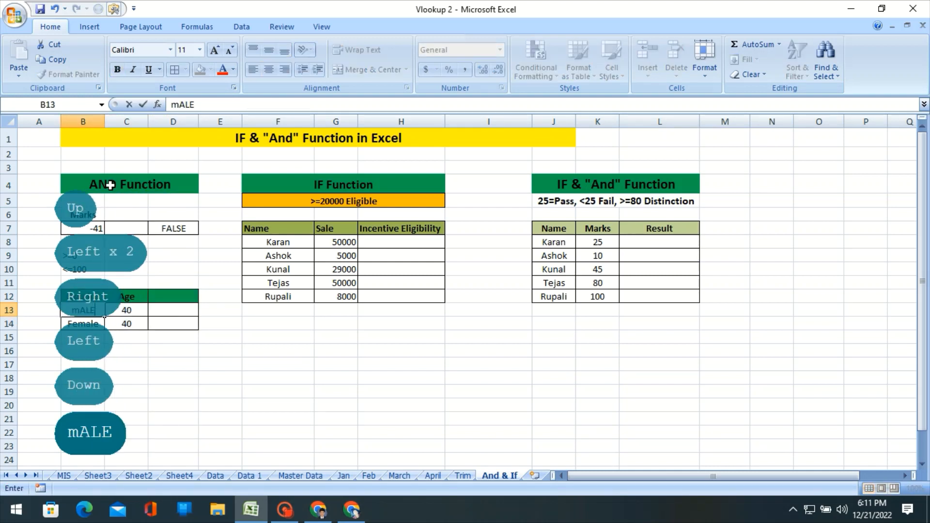
key("Tab")
Enter the formula =AND(B13="Male") in cell D13 of the Gender and Age table.
key("Right")
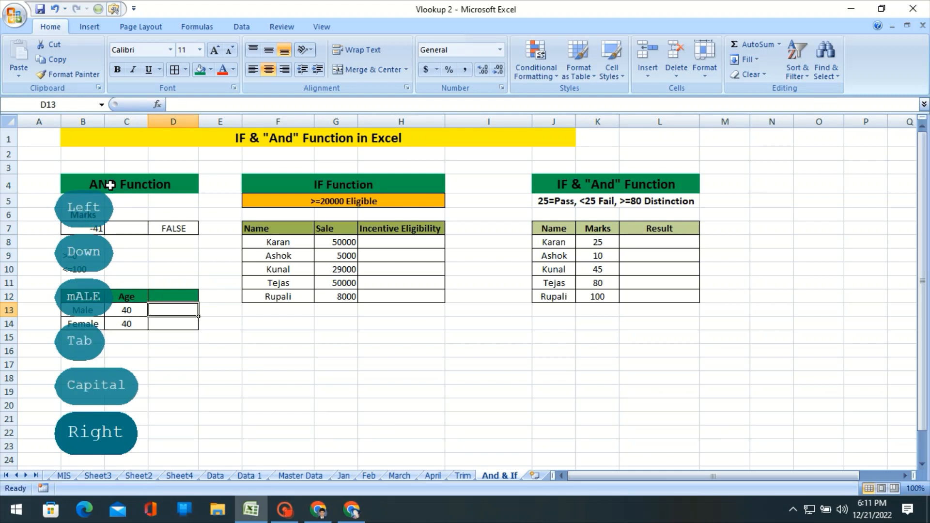
type("=and")
key("Tab")
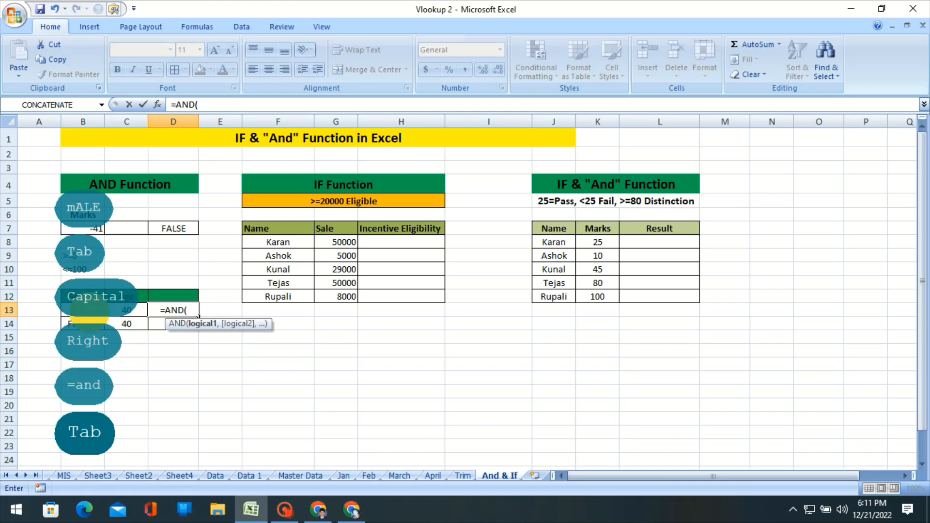
left_click(91, 313)
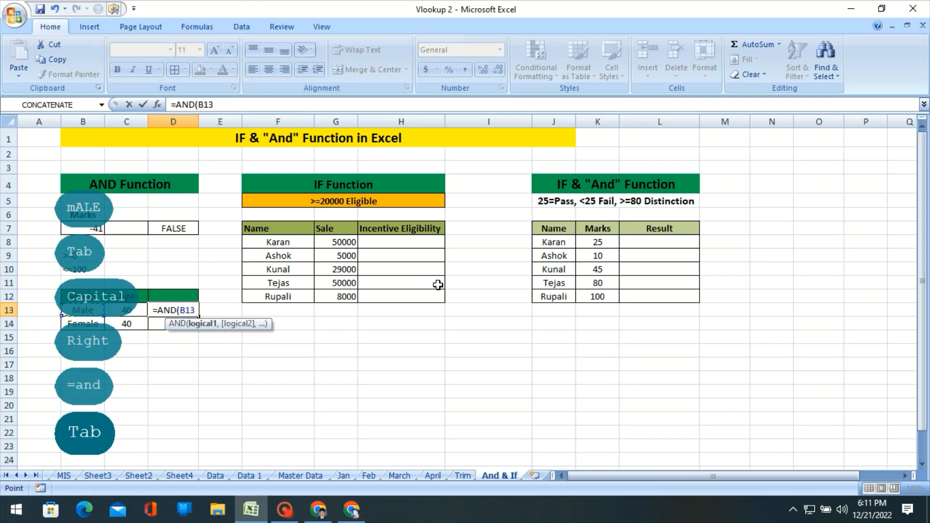
type("=")
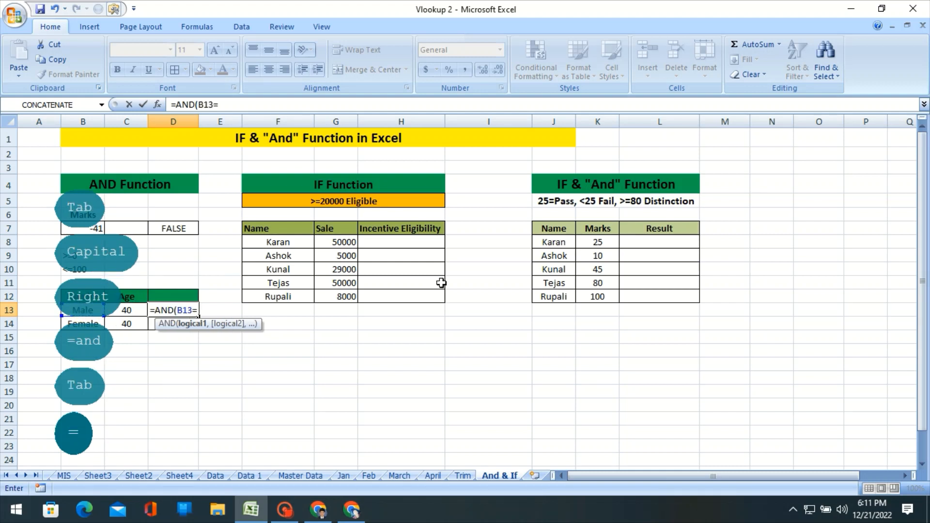
type("\"Mas")
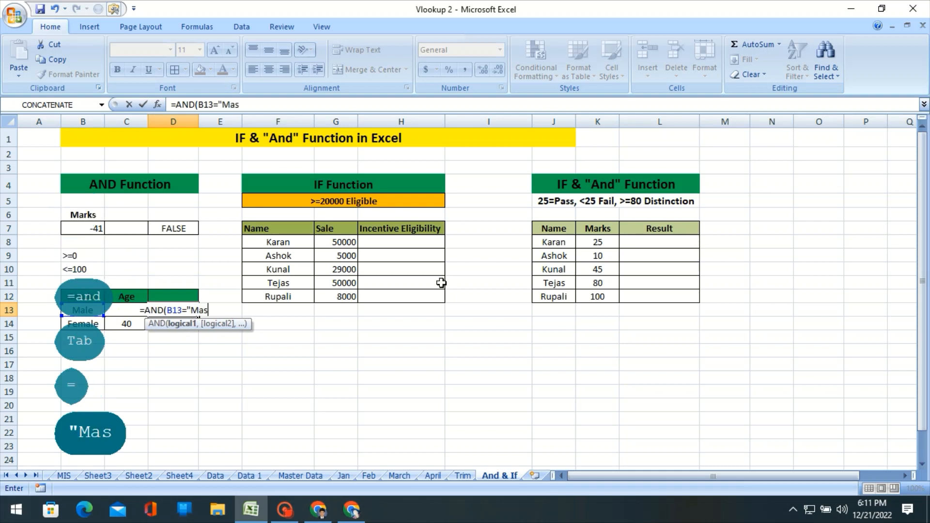
key("BackSpace")
type("le")
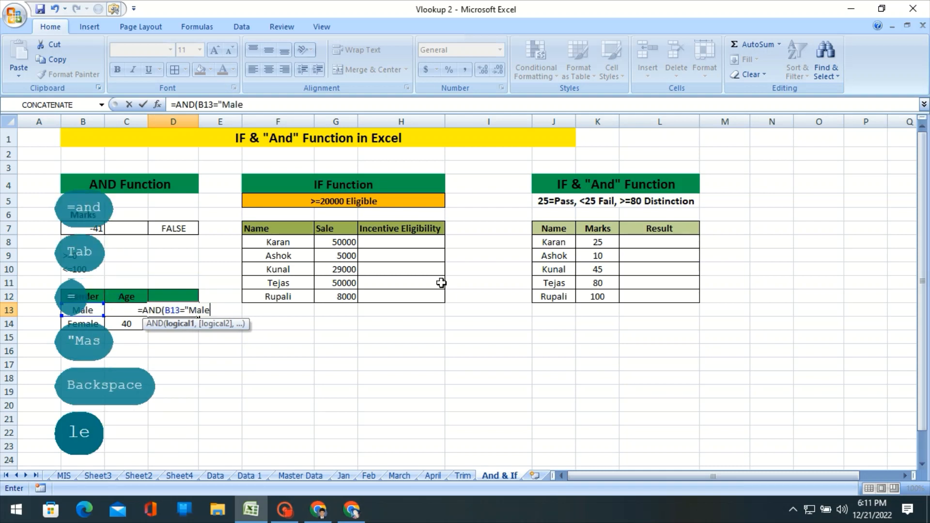
type("\"")
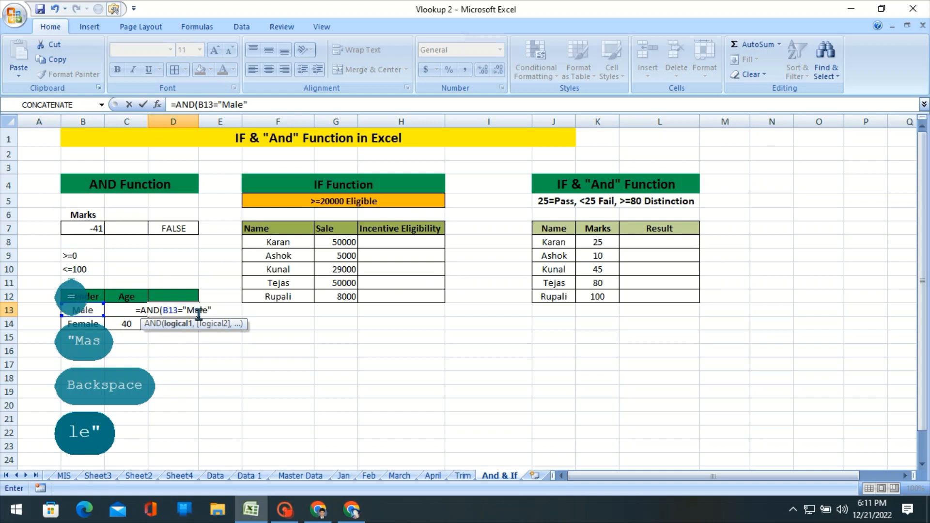
key("Return")
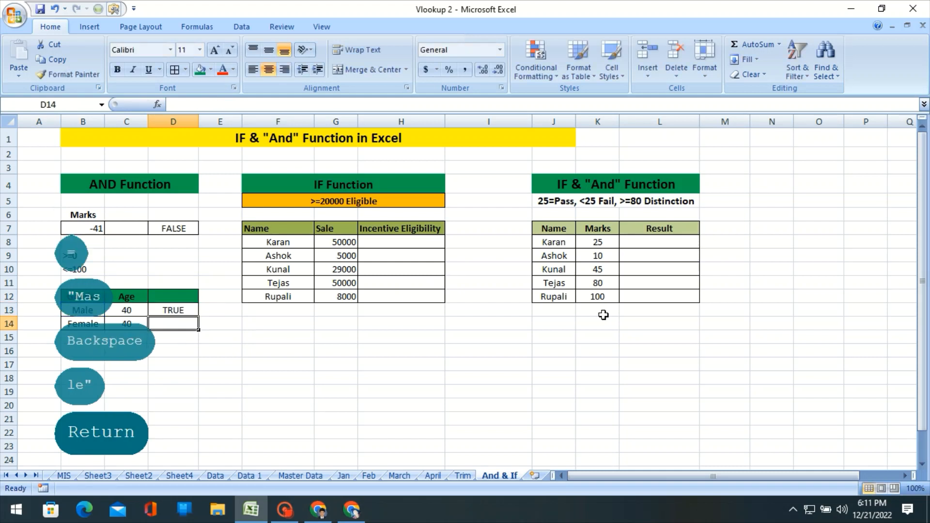
Fill the gender-only AND formula from D13 down to D14 and compare it with the gender in B14.
double_click(187, 314)
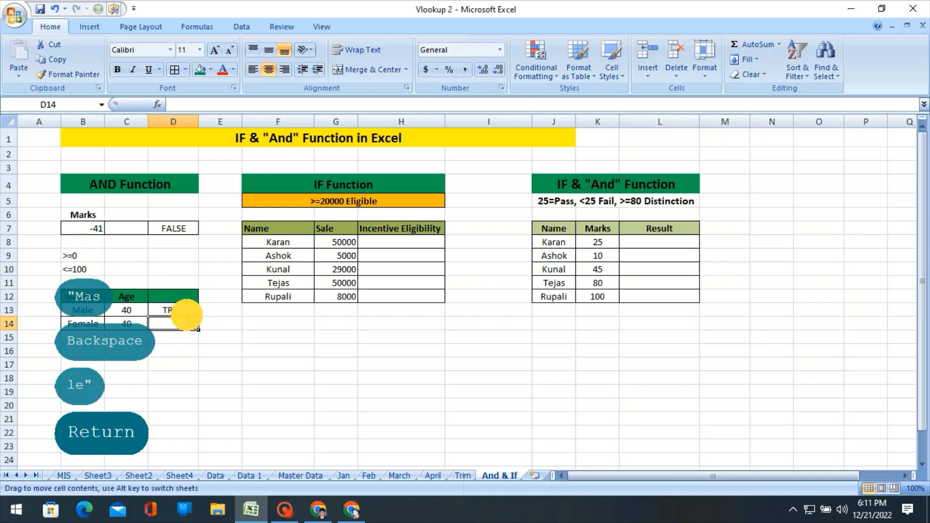
left_click(182, 309)
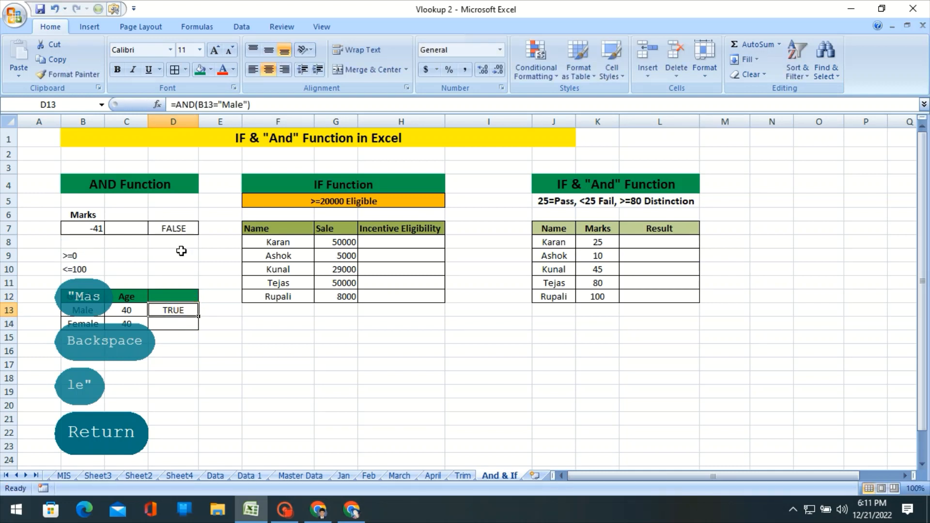
left_click_drag(198, 317, 199, 331)
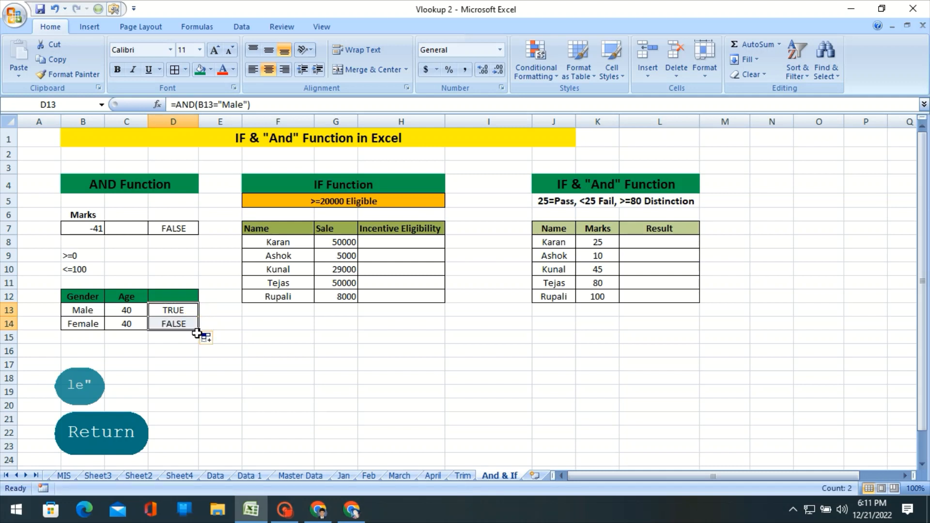
left_click(86, 328)
left_click(179, 331)
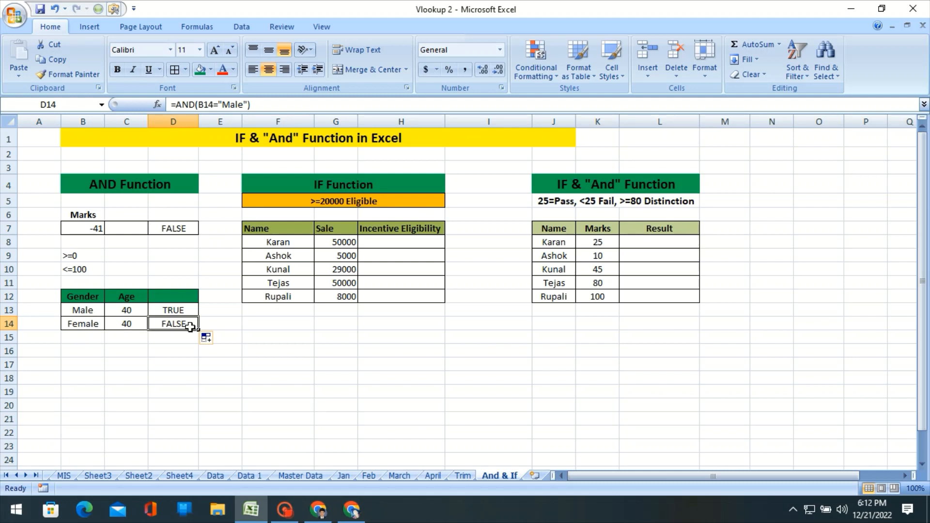
Extend the AND formula in D13 with an age condition so it reads =AND(B13="Male",C13<=40).
left_click(183, 308)
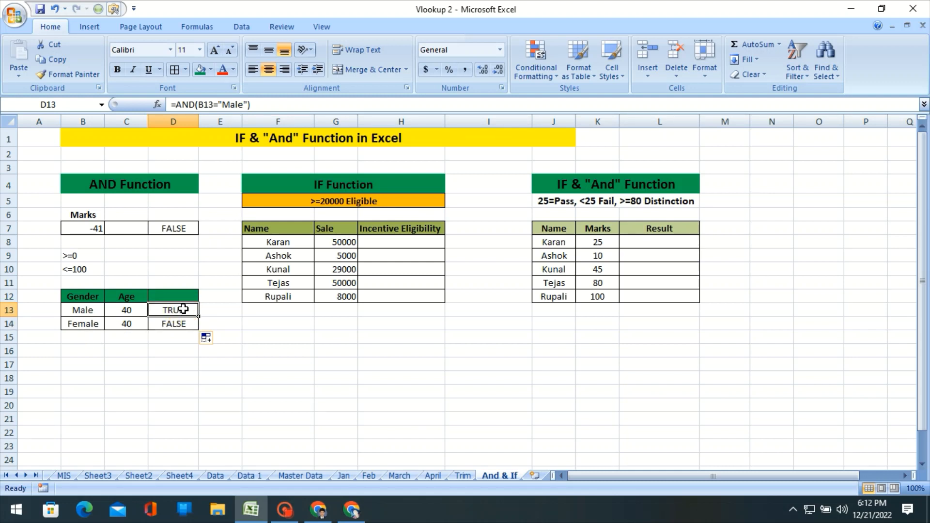
key("F2")
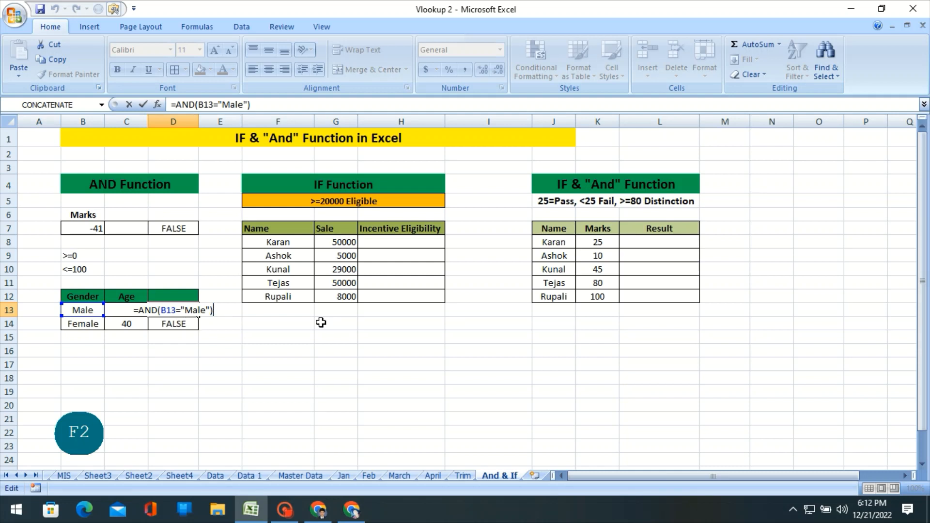
key("BackSpace")
type(",")
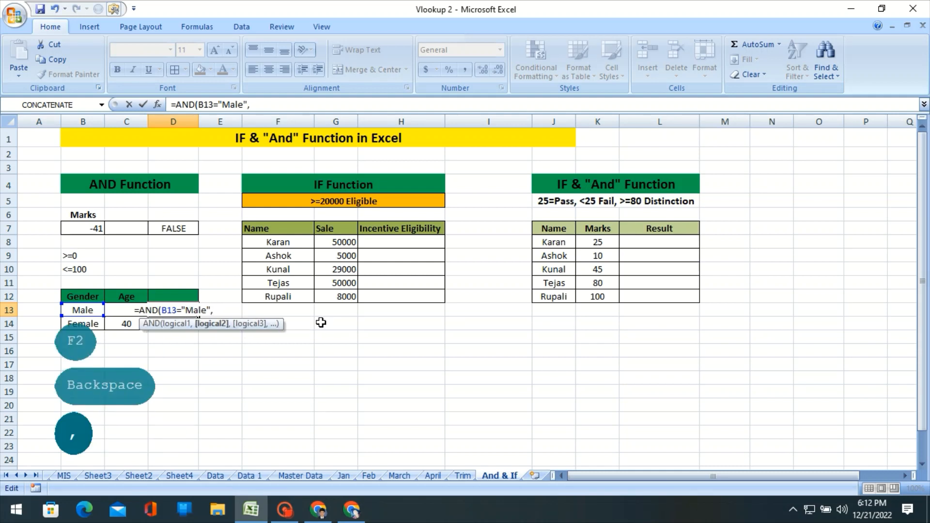
left_click(90, 311)
key("Right")
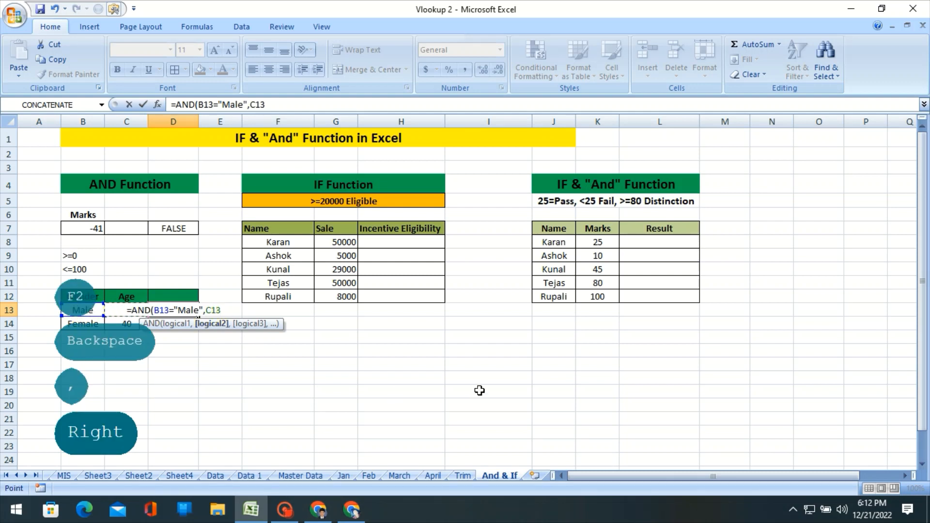
type("<")
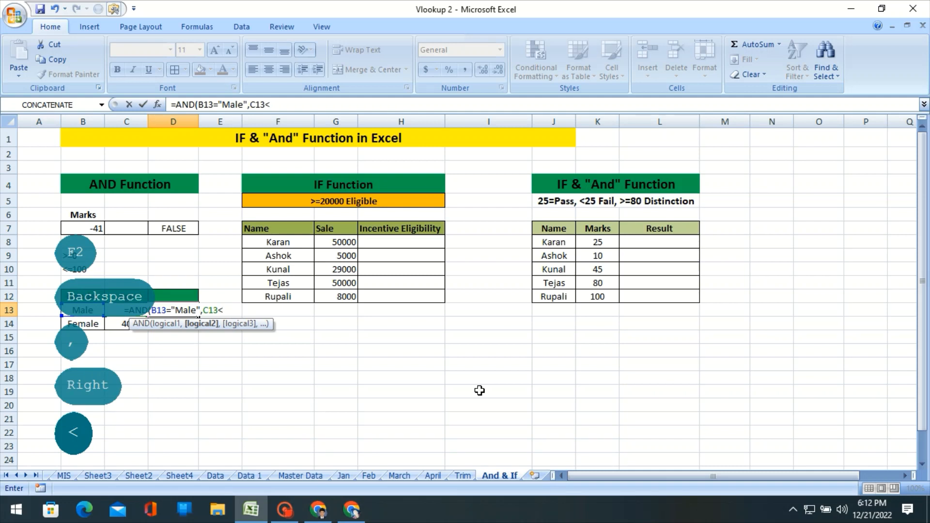
type("=")
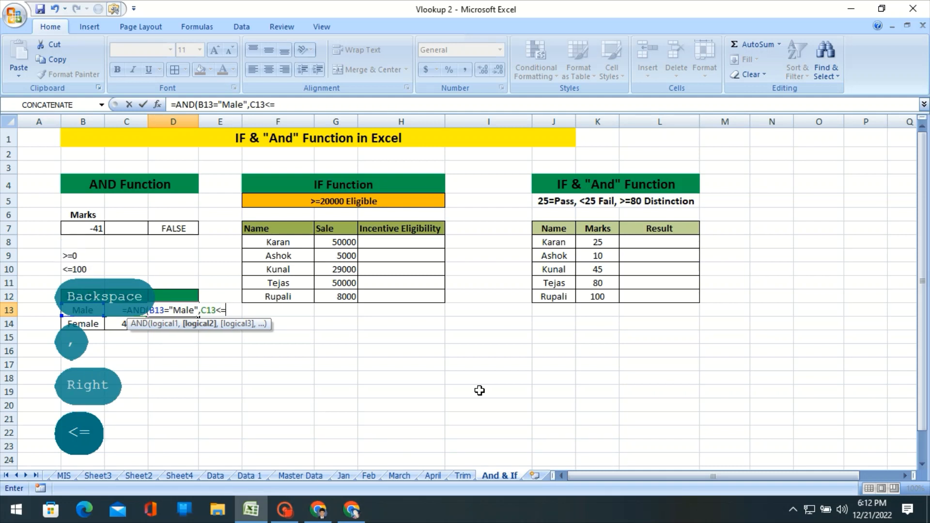
type("40")
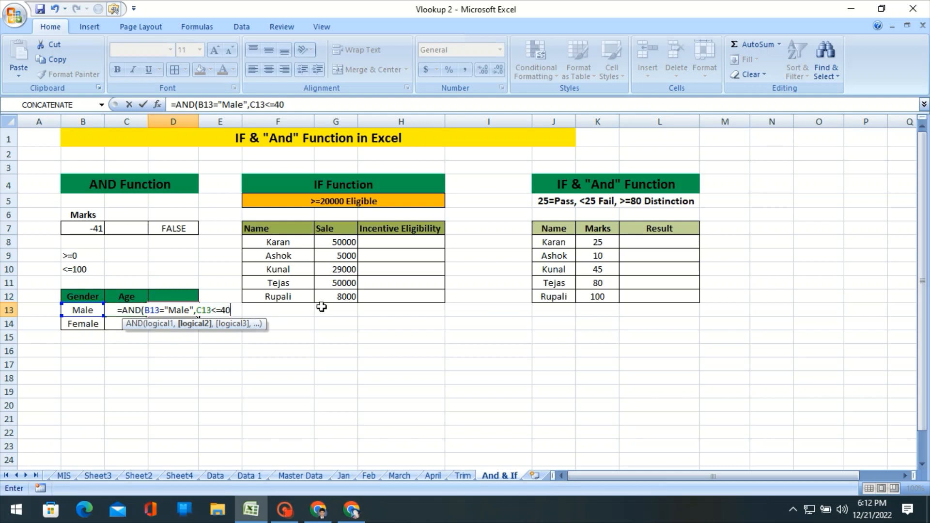
key("Return")
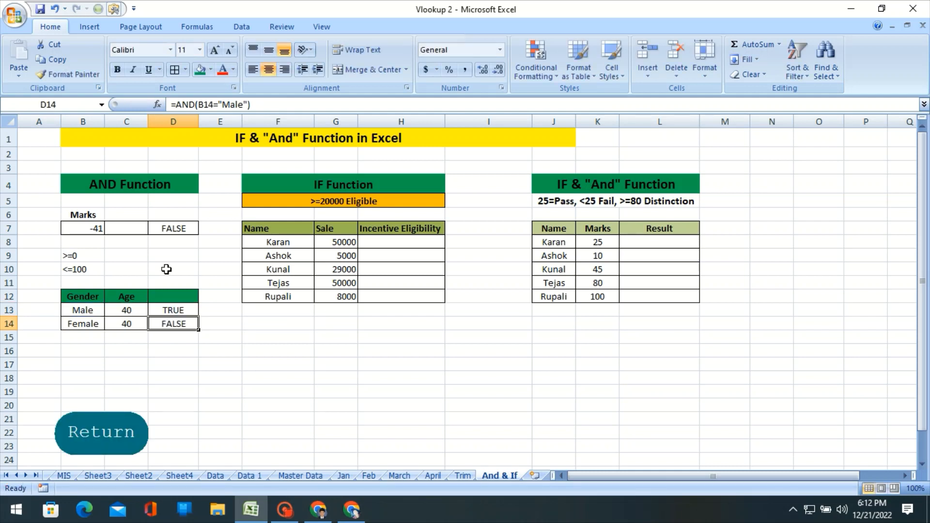
Fill the combined gender and age AND formula from D13 down to D14.
left_click(132, 308)
left_click(91, 311)
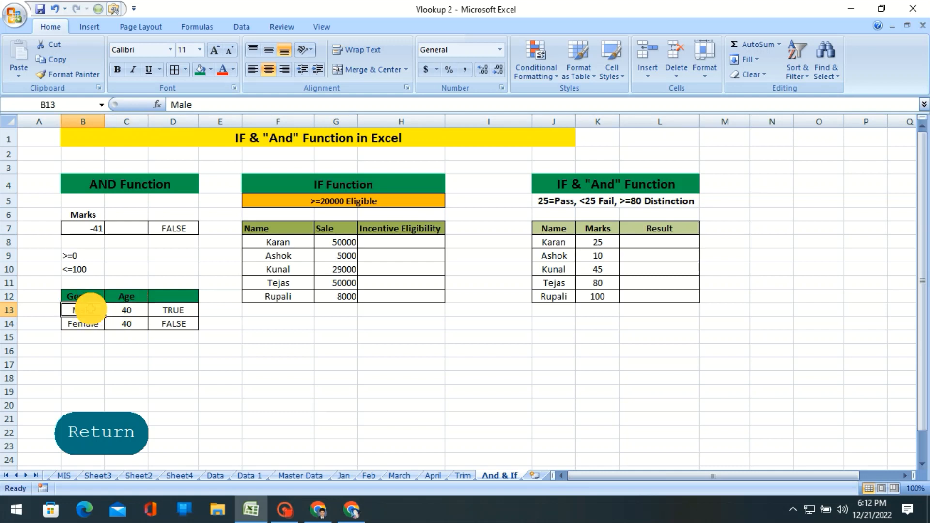
left_click(179, 306)
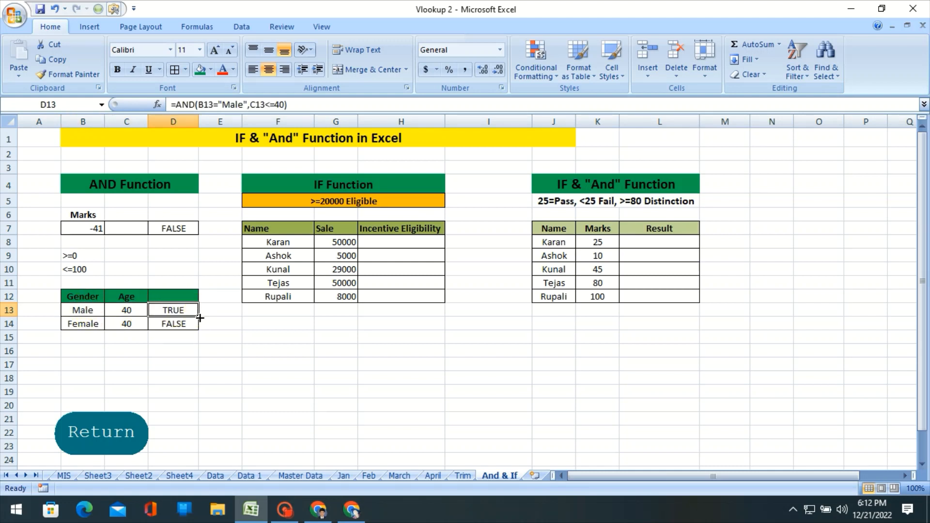
left_click_drag(198, 316, 198, 327)
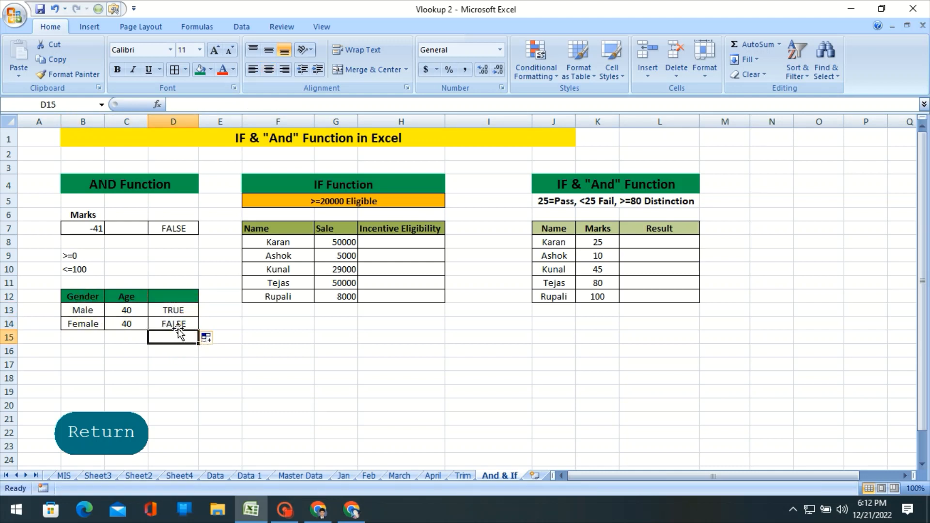
double_click(175, 324)
left_click(107, 348)
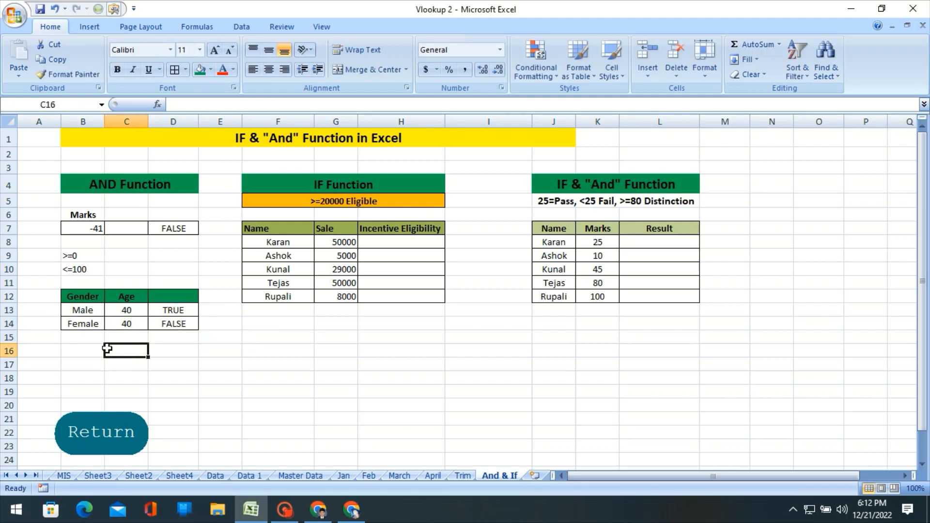
Change the gender in B14 to Male and check the AND formula's result in D14.
left_click(127, 326)
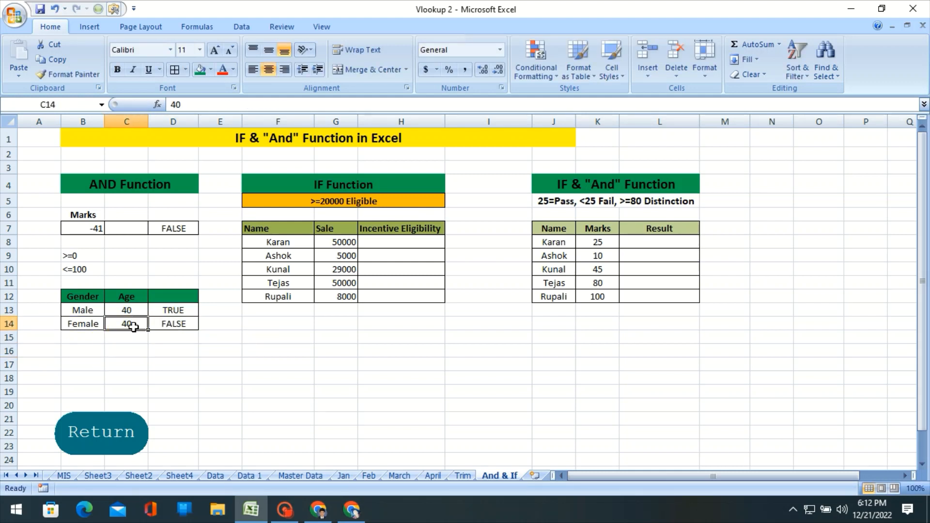
left_click(84, 328)
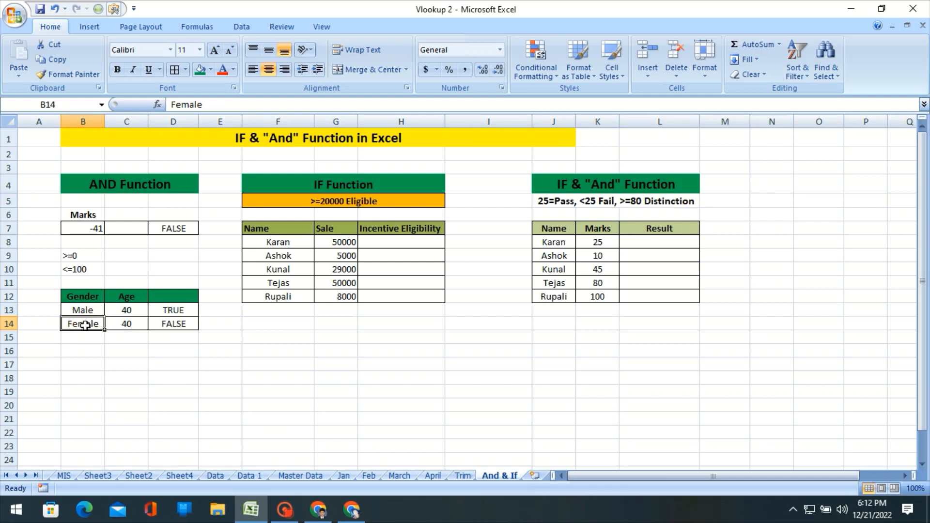
left_click(121, 321)
left_click(77, 322)
type("Mal")
key("Return")
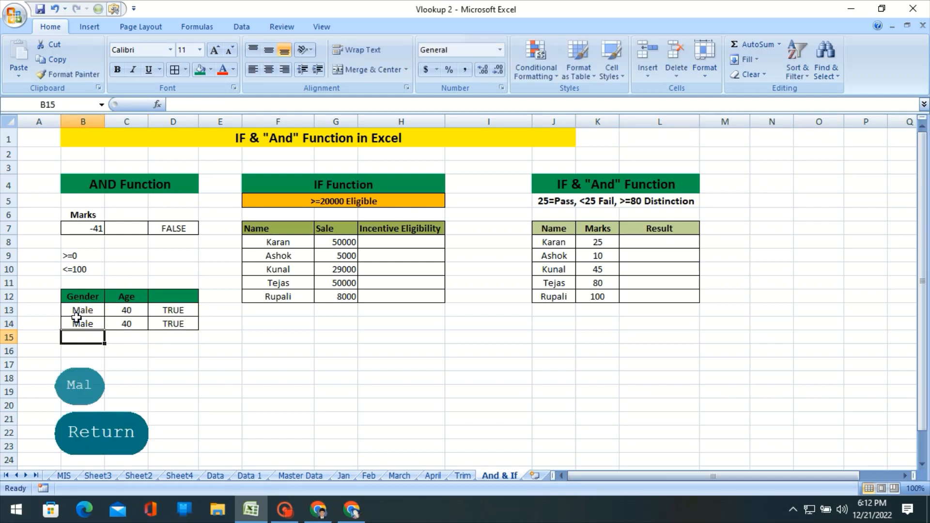
left_click(158, 325)
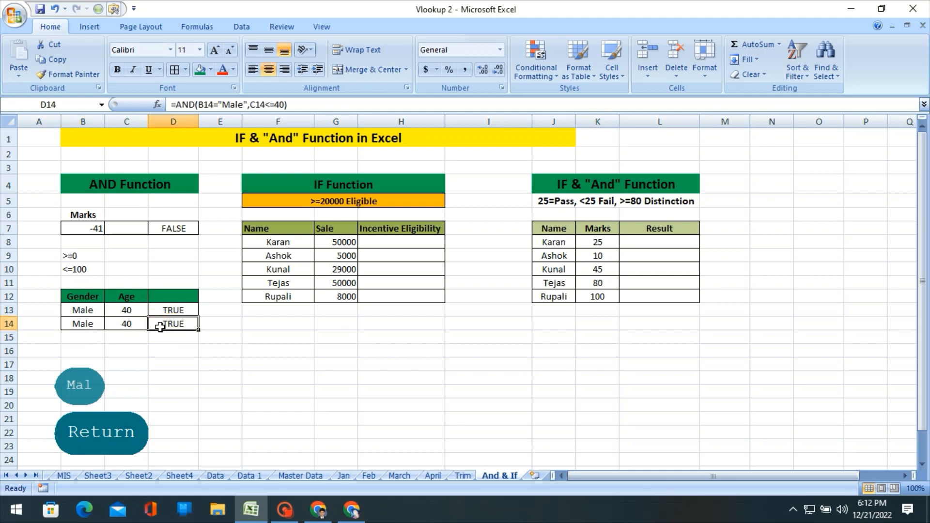
Set the age in C13 to 45 and check the AND formula's result in D13.
left_click(137, 311)
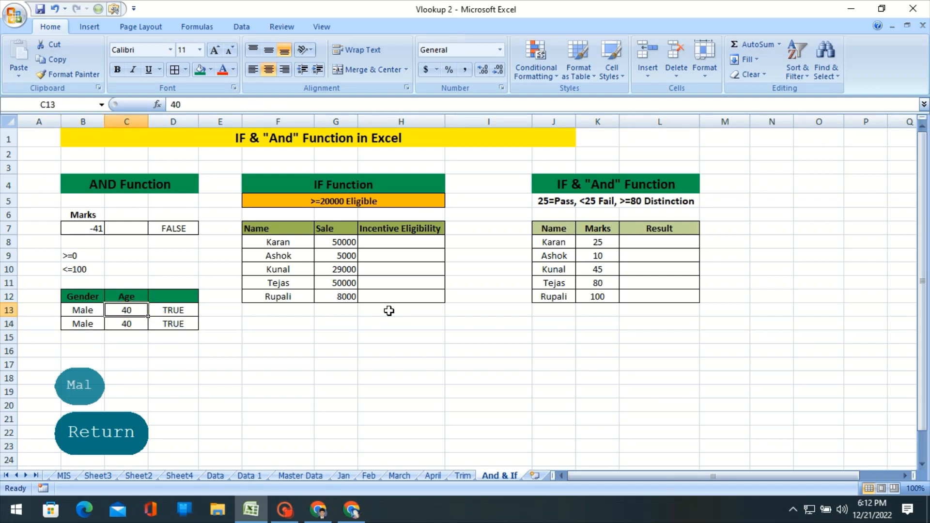
type("454")
key("BackSpace")
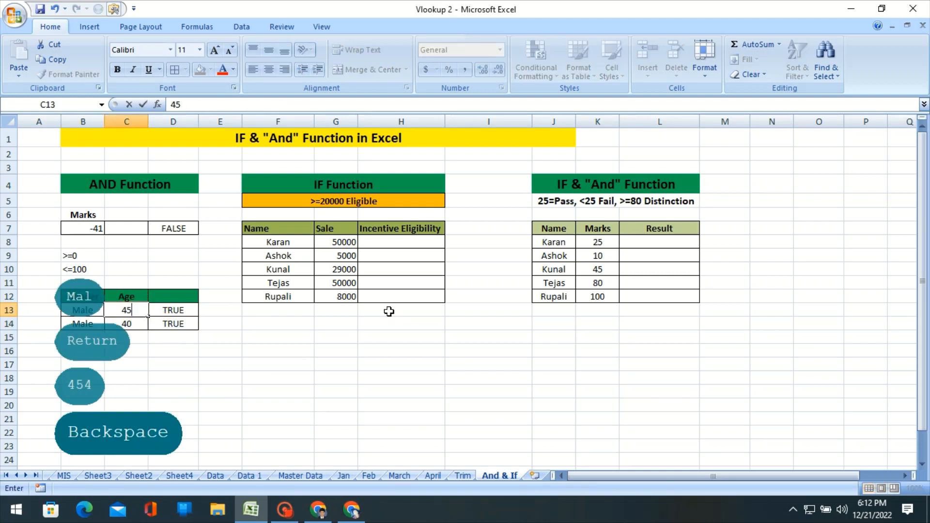
key("Return")
key("Up")
key("Right")
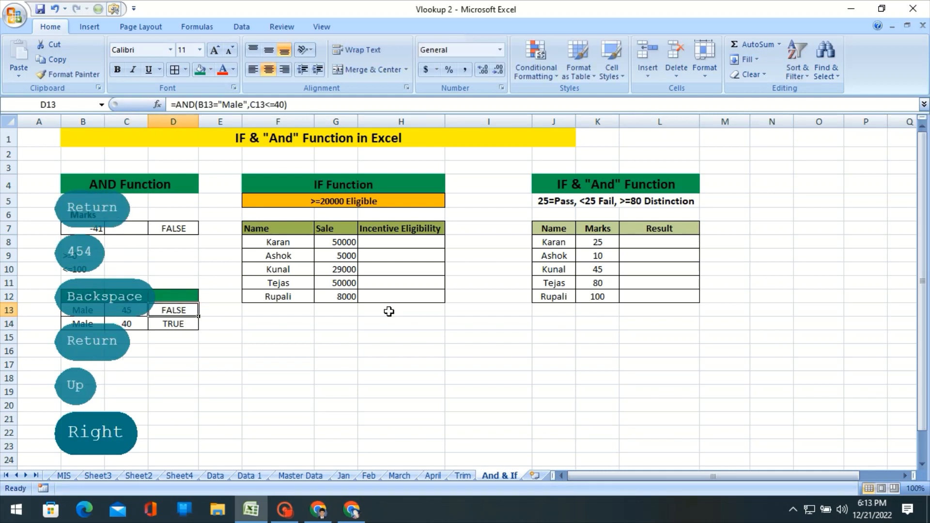
Look over the empty Incentive Eligibility column up to H8 and go back to the AND formula in D13.
key("Right")
key("Right")
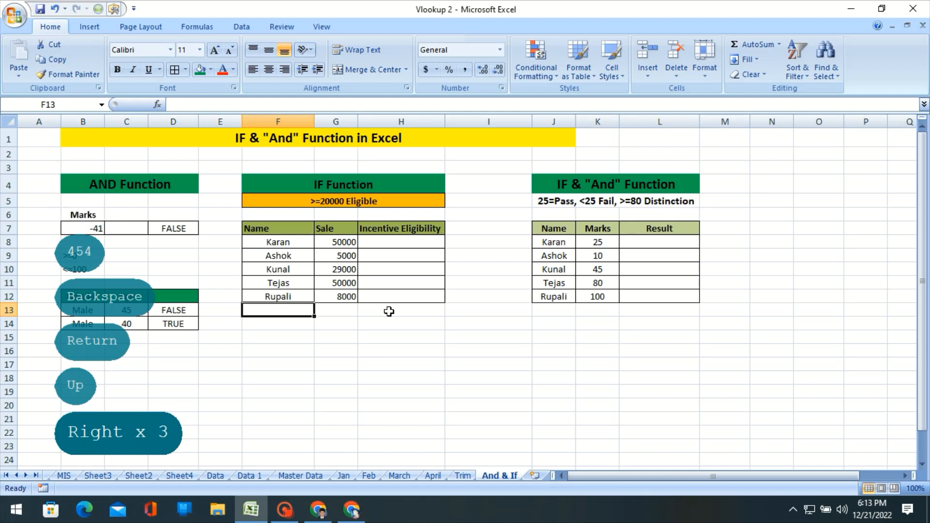
key("Up")
key("Up")
key("Right")
key("Right")
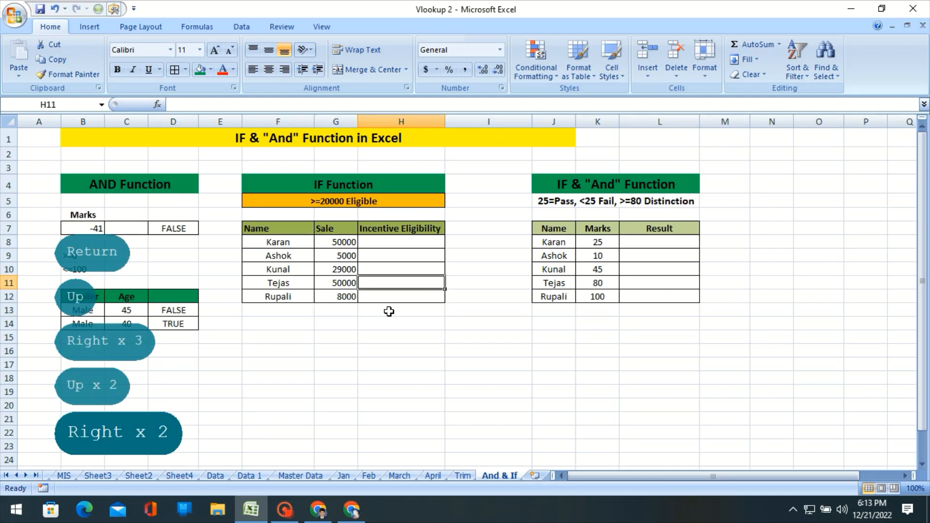
key("Up")
key("Up")
key("Up")
key("Up")
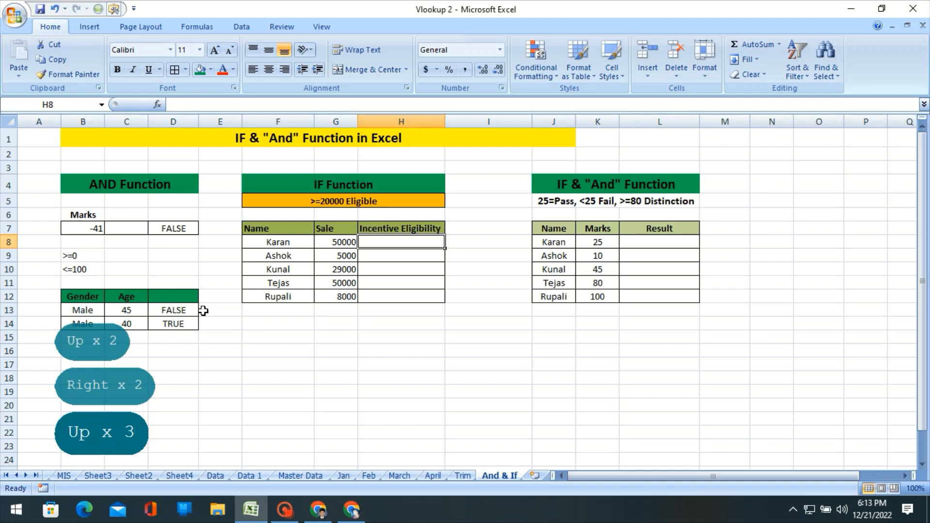
left_click(182, 311)
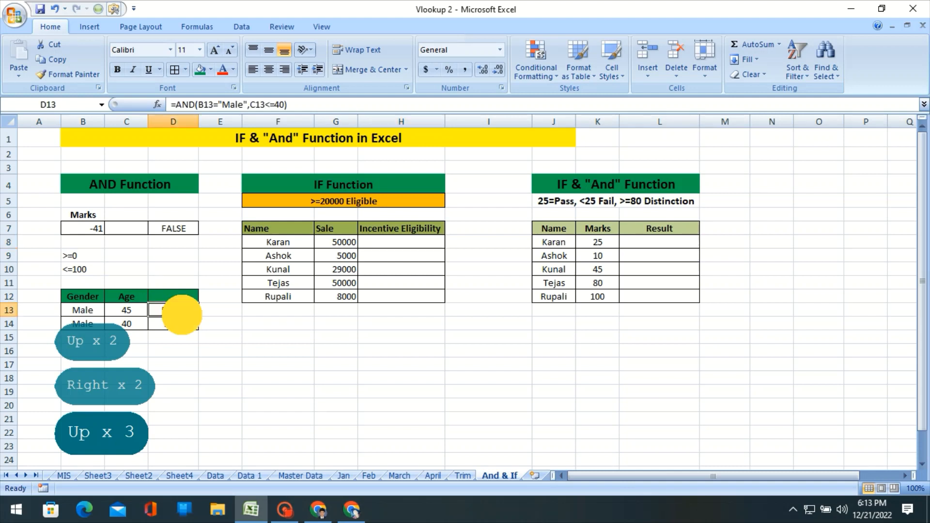
Review the AND formula in D13, then look over the names and sales in the IF Function table.
left_click(183, 319)
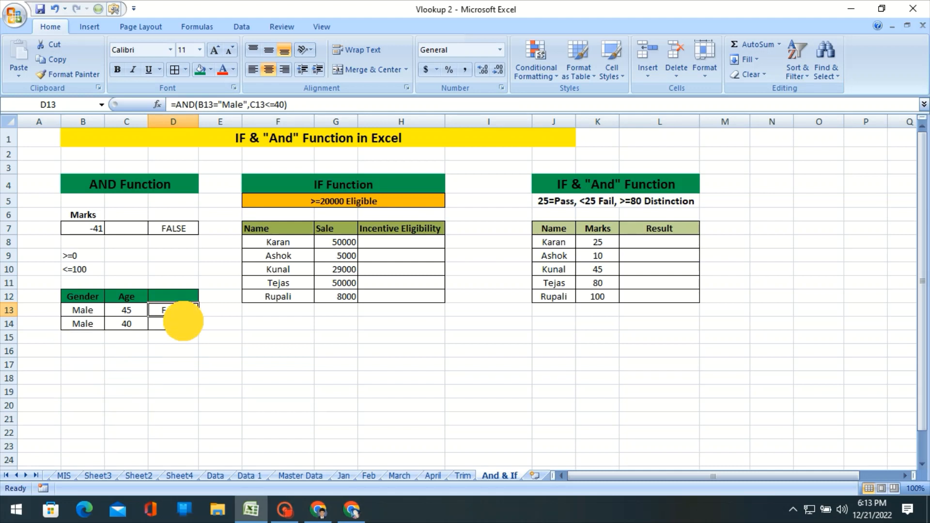
left_click(183, 312)
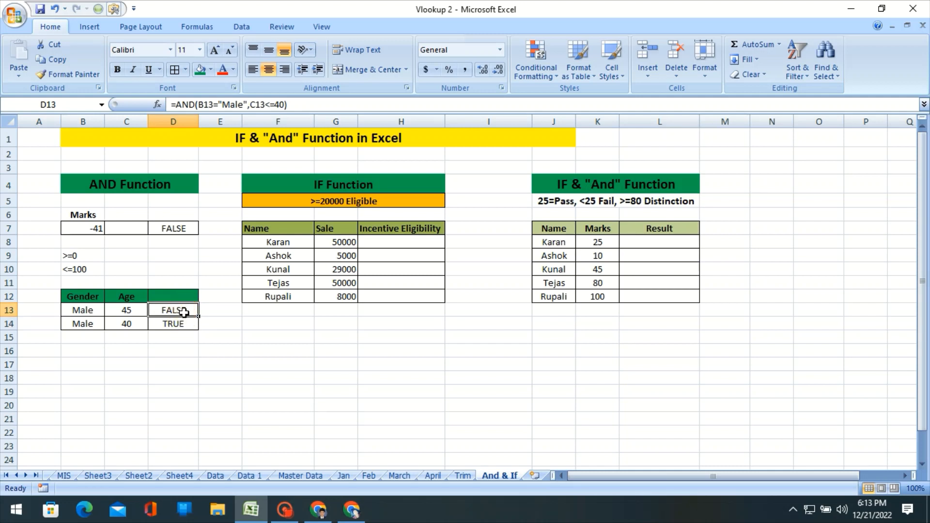
left_click(437, 239)
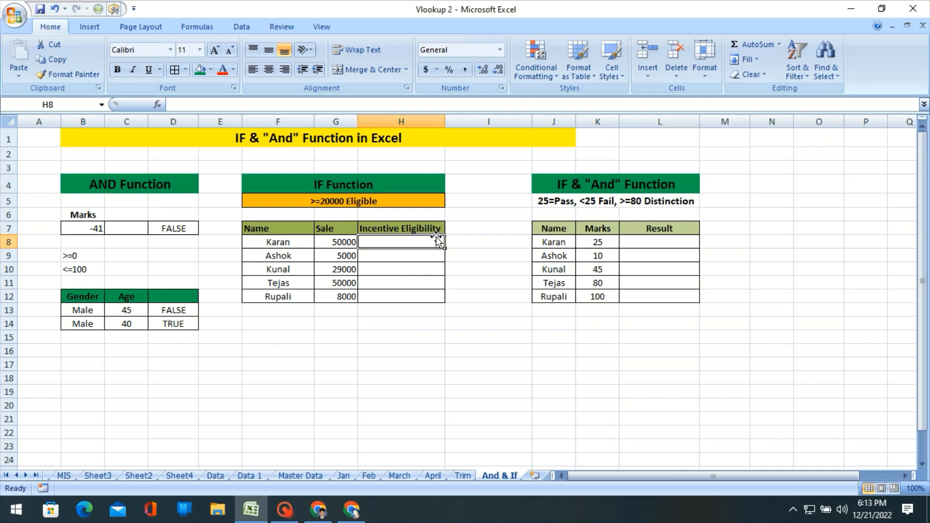
left_click(333, 189)
left_click(346, 256)
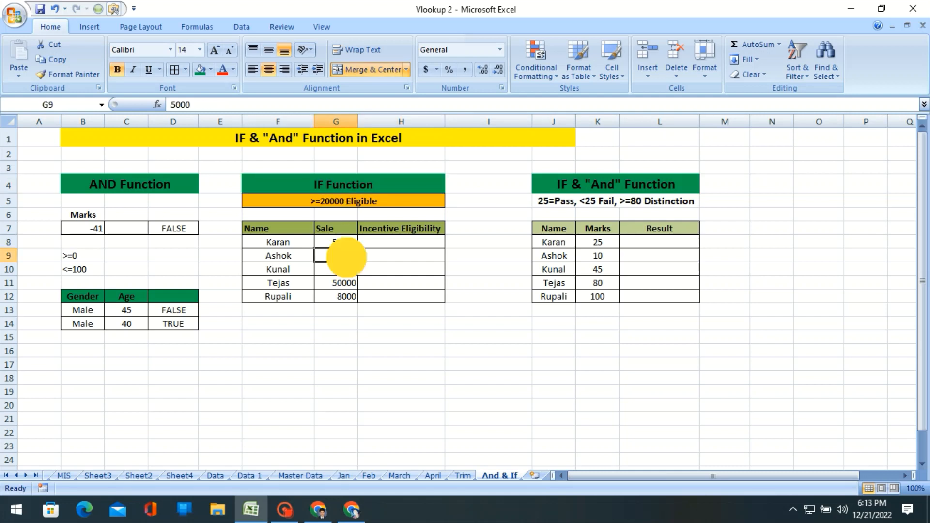
left_click_drag(286, 243, 285, 258)
left_click_drag(284, 262, 283, 269)
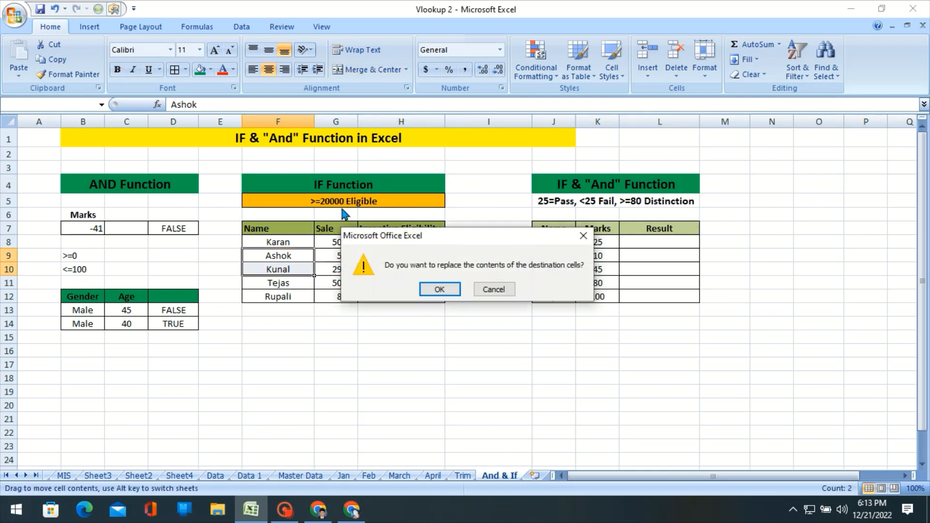
left_click(494, 290)
Examine the empty Incentive Eligibility column alongside the sale in G8 and the >=20000 Eligible rule in F5.
left_click(406, 230)
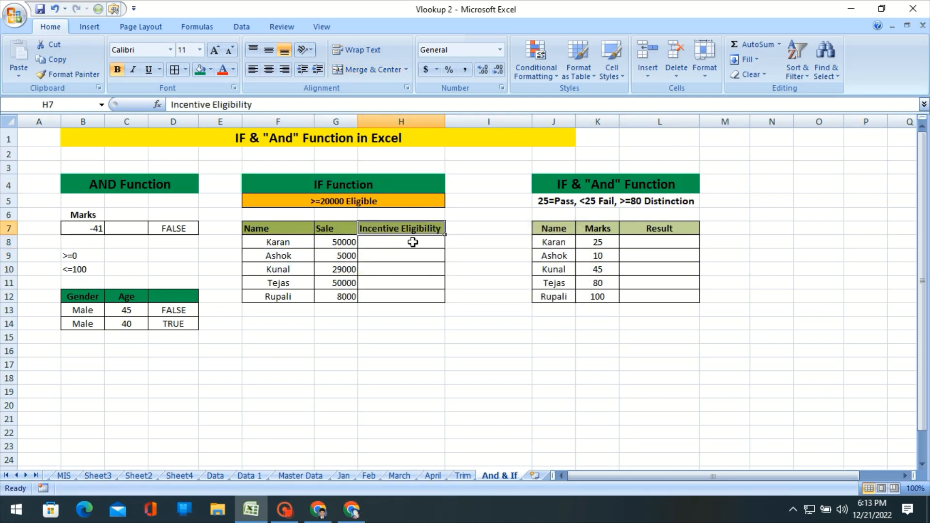
left_click(413, 242)
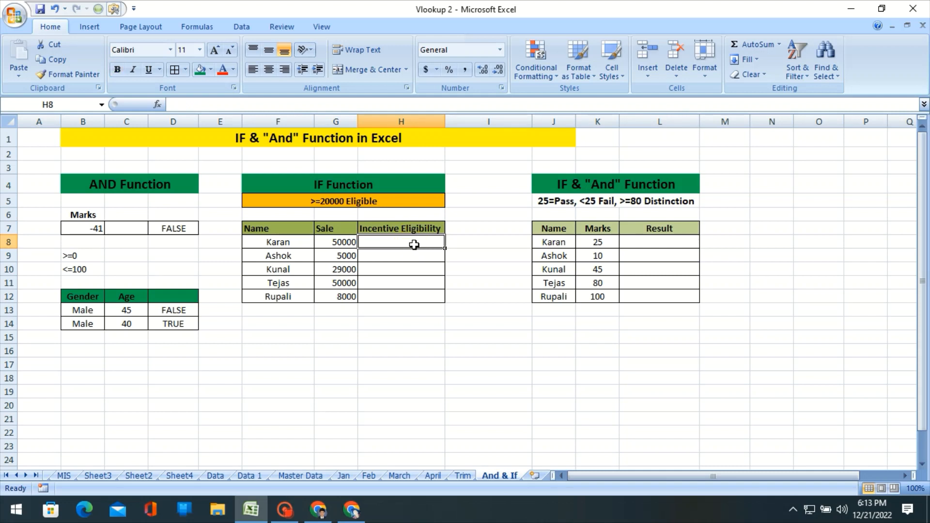
left_click(406, 256)
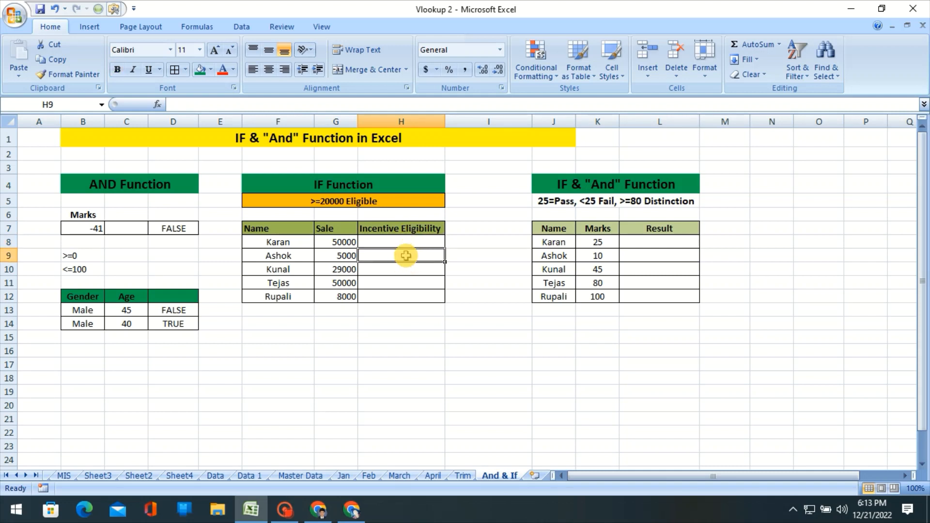
left_click(339, 242)
left_click(323, 206)
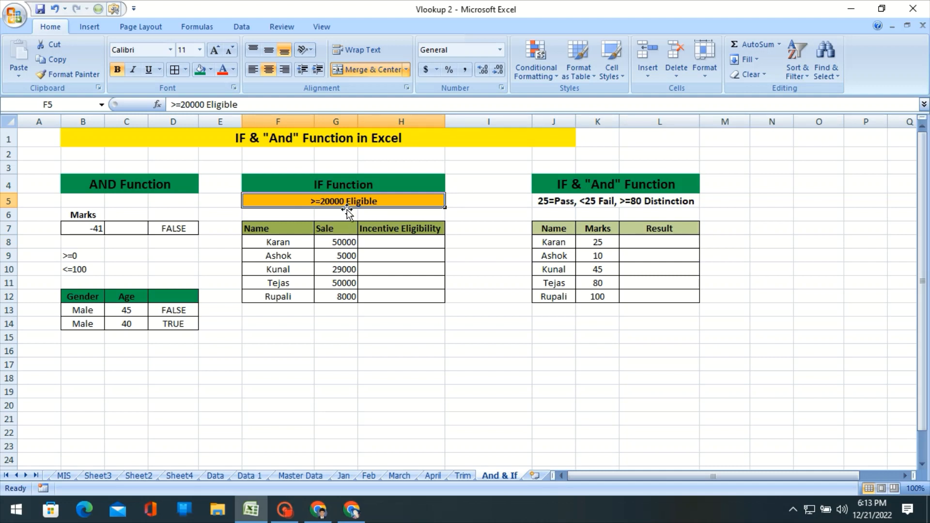
left_click(345, 241)
Enter the formula =IF(G8>=20000,"Eligible") in H8, without a value for the false case.
left_click(395, 242)
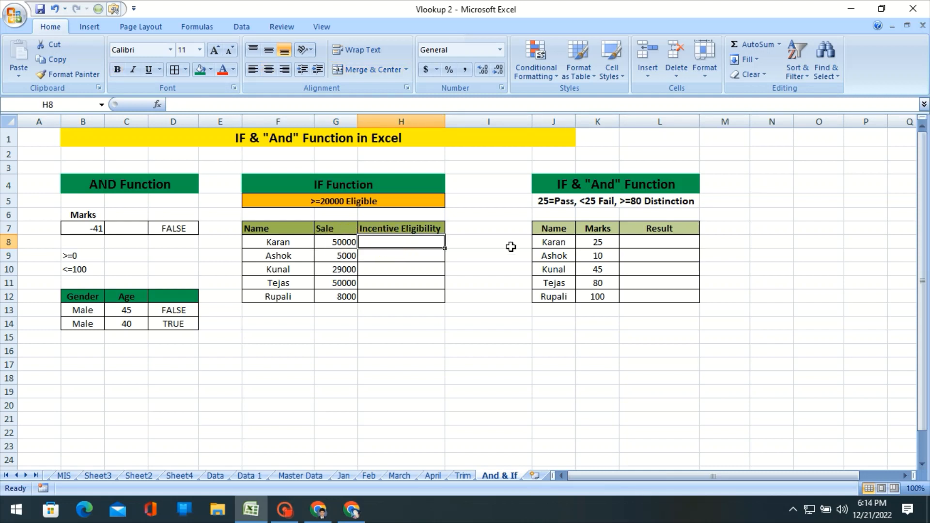
type("=if")
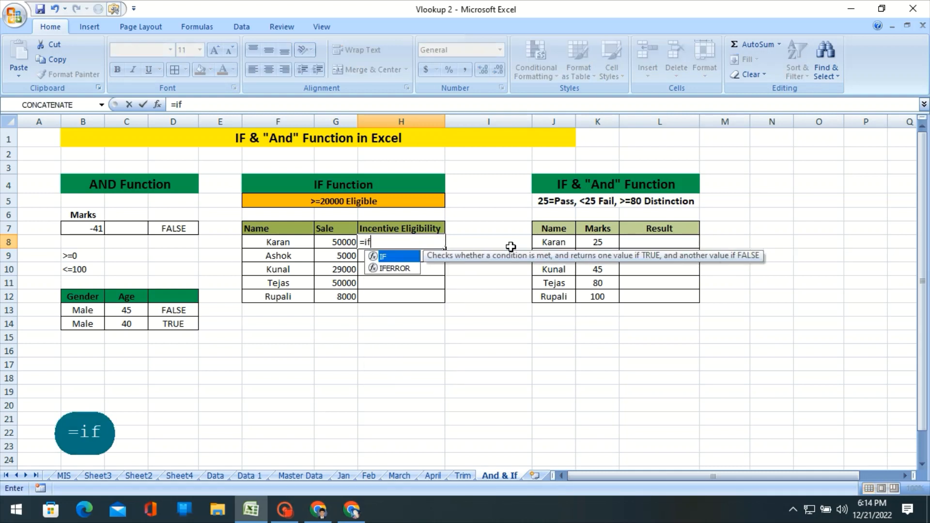
key("Tab")
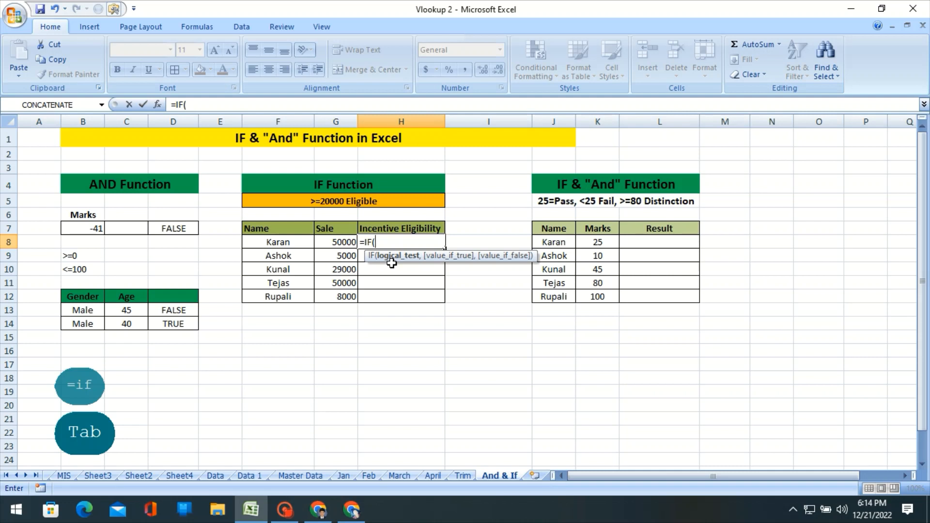
left_click(345, 242)
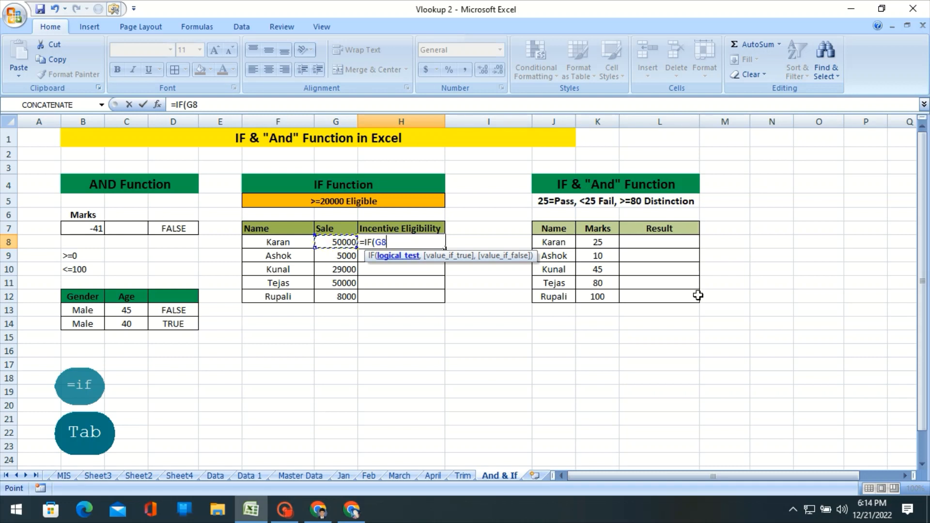
type(">")
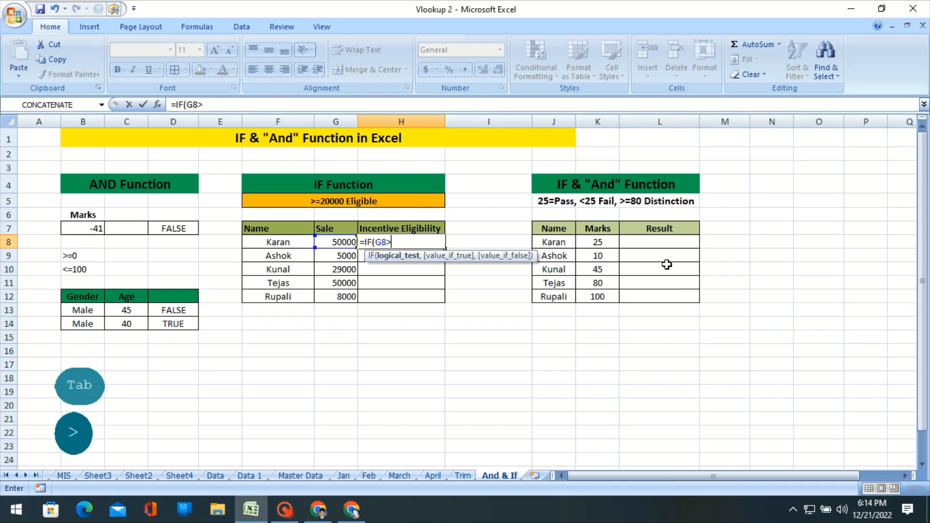
type("=20000")
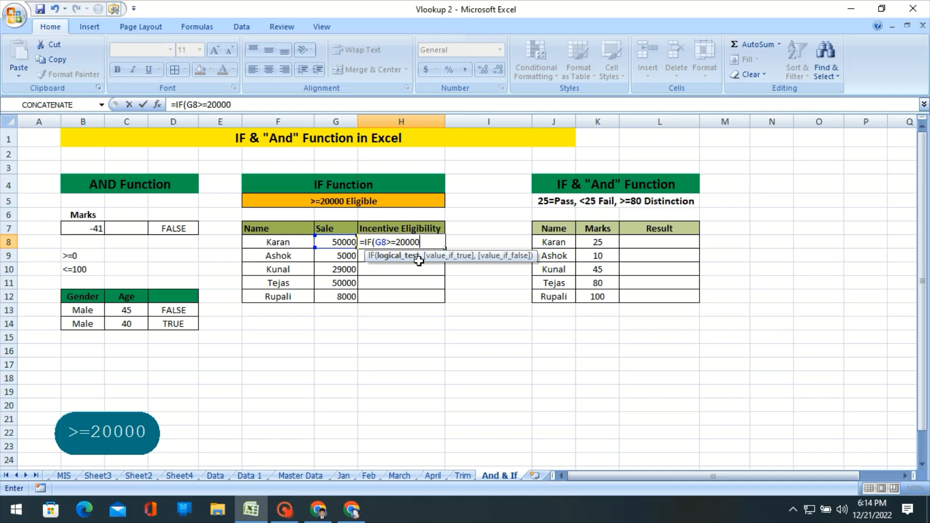
type(",")
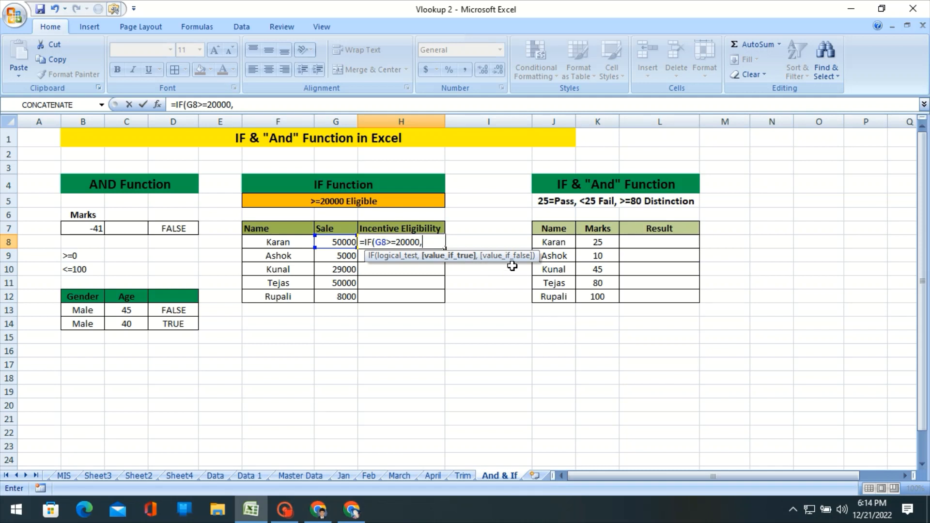
type("\"Eligible")
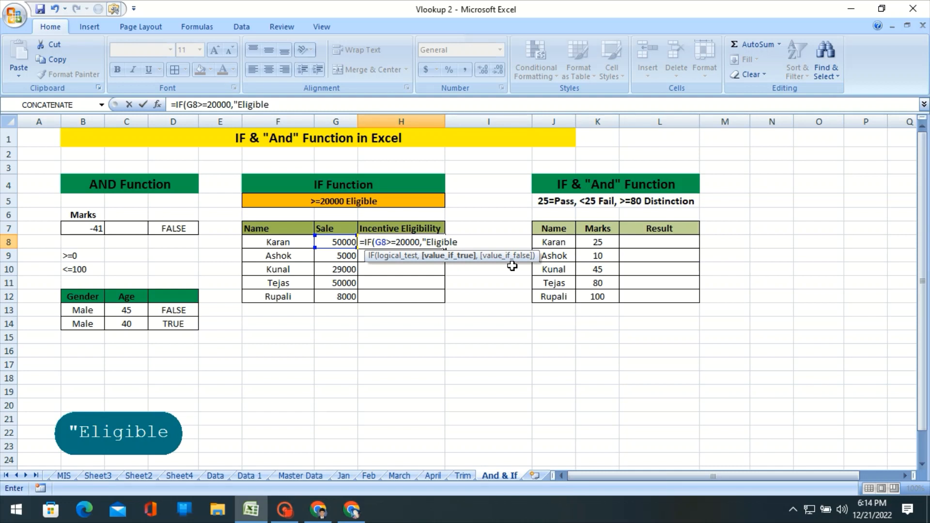
type("\"")
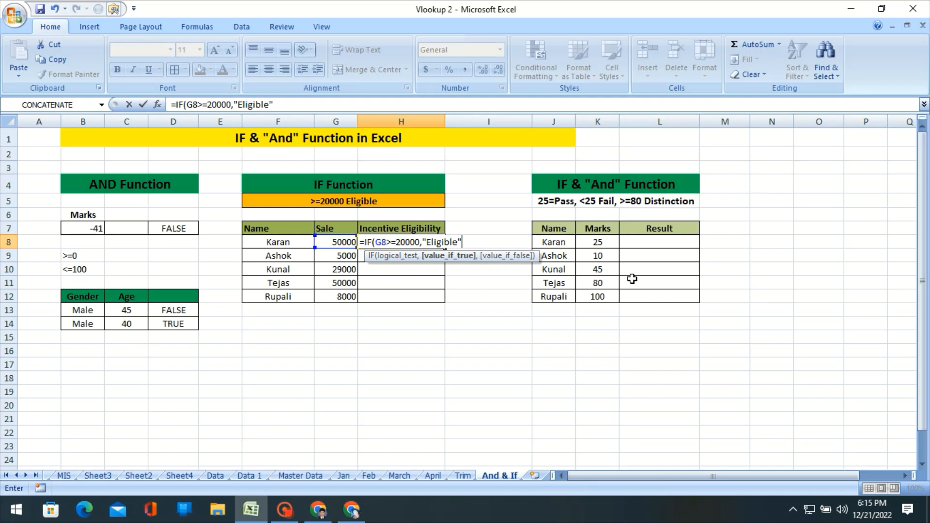
key("Return")
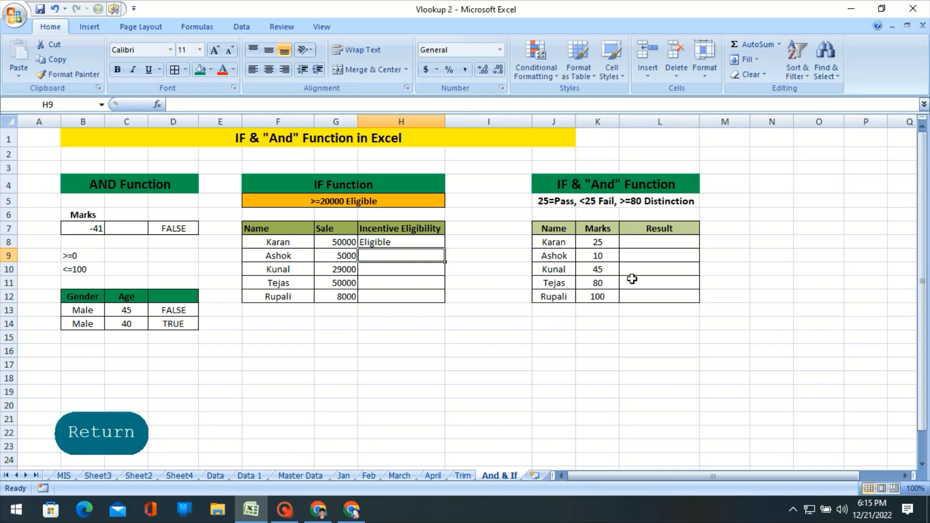
Fill the IF formula from H8 down to H12 and check the H8 result against the sale in G8.
left_click(426, 242)
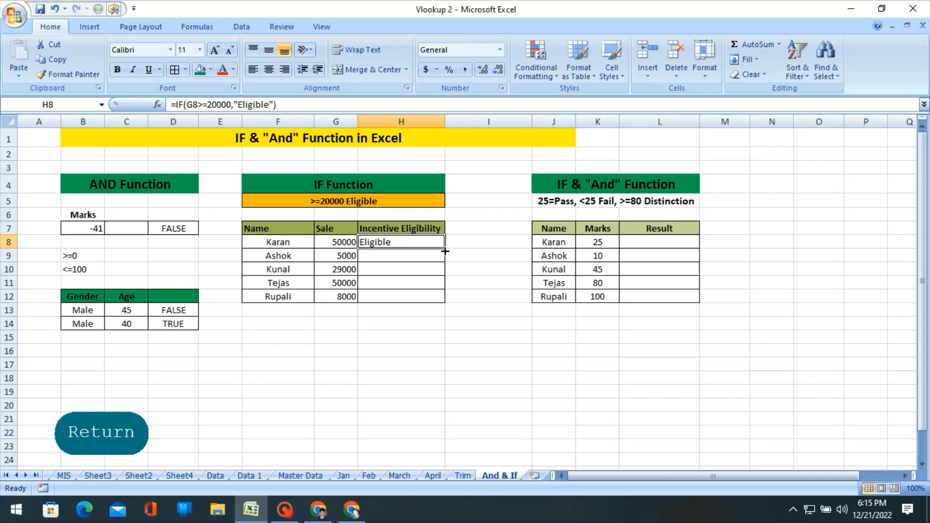
left_click_drag(444, 249, 443, 299)
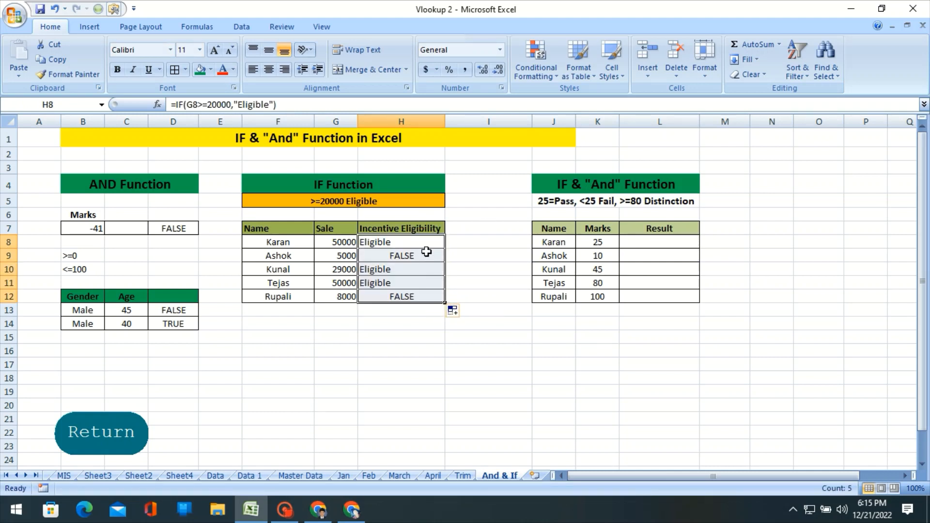
left_click(425, 247)
left_click(342, 244)
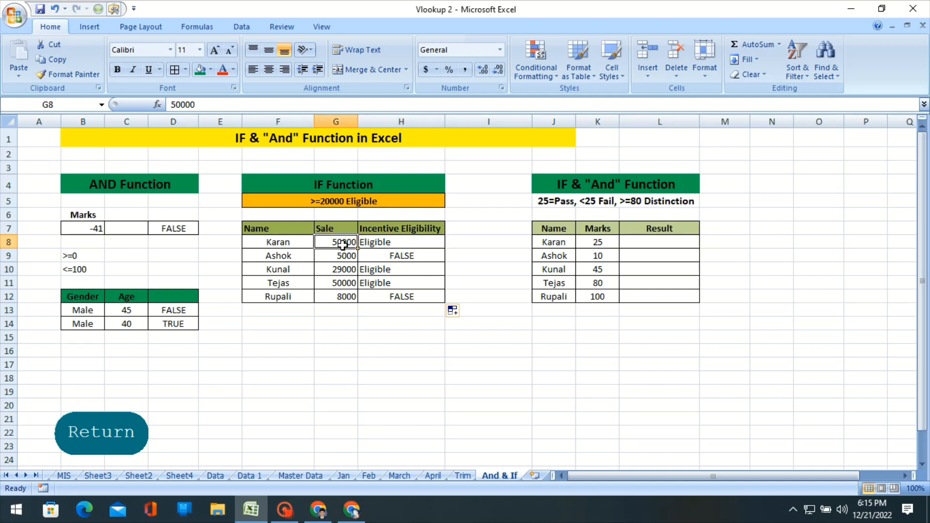
left_click(379, 242)
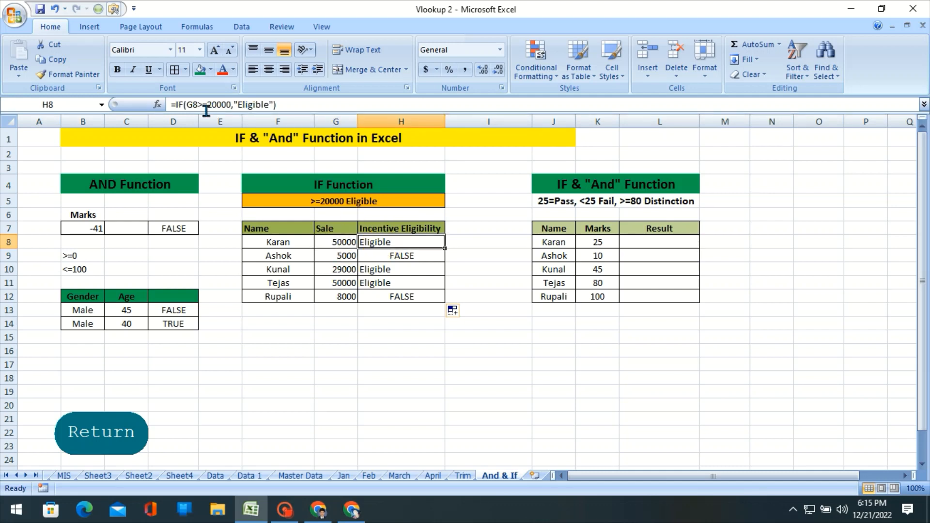
Set the sale in G8 to 20000 to test the eligibility threshold.
left_click(335, 242)
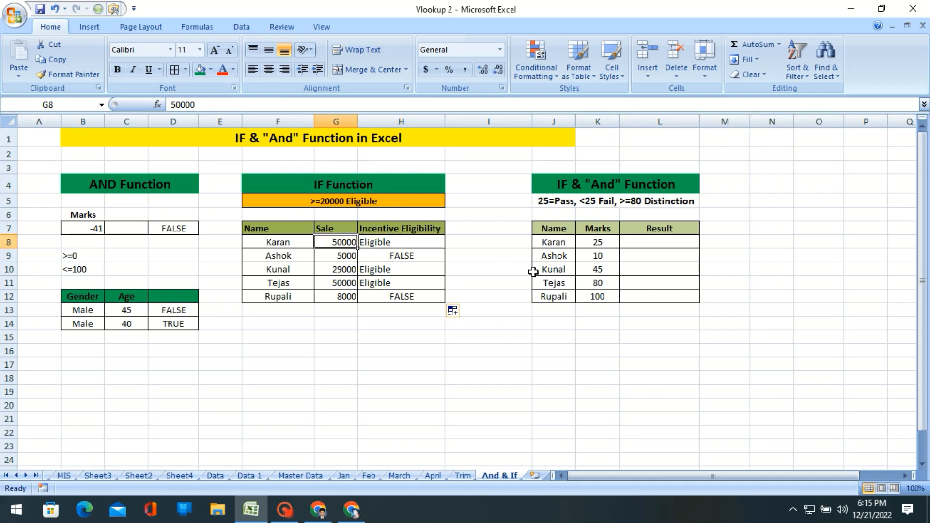
type("20000")
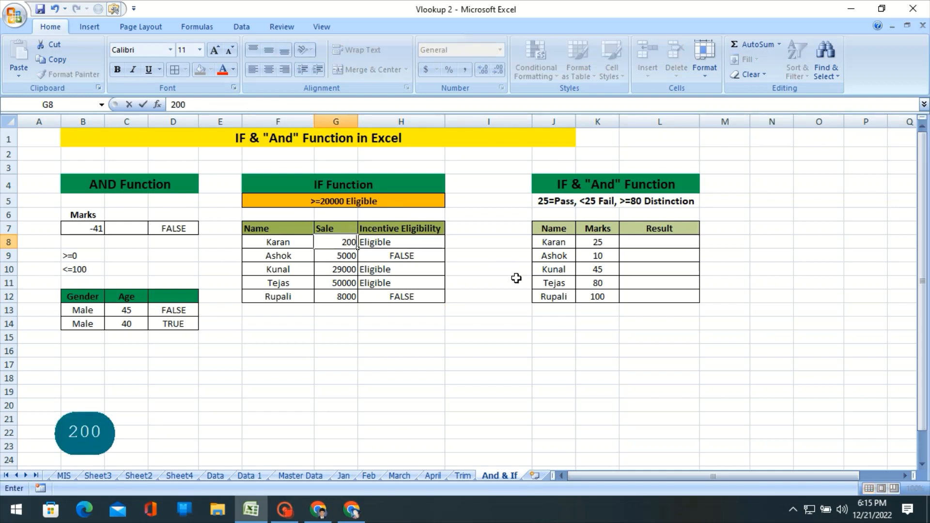
key("Return")
Test the IF formula with a sale of 19000 in G8, then set the sale back to 20000.
left_click(345, 242)
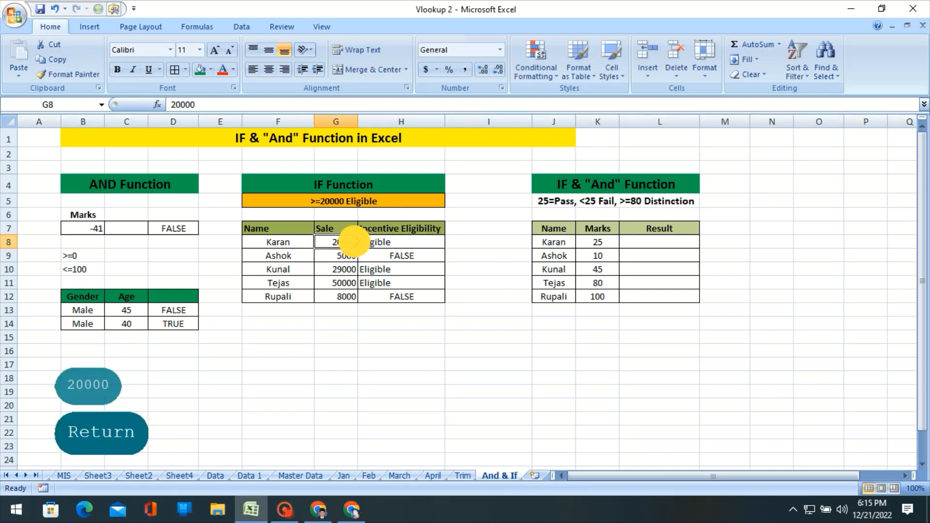
type("19000")
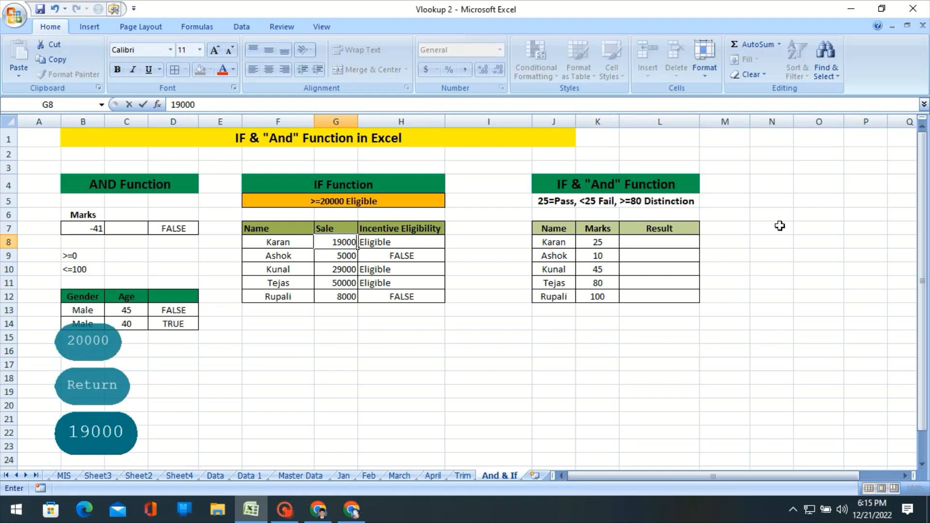
key("Return")
key("Up")
type("20000")
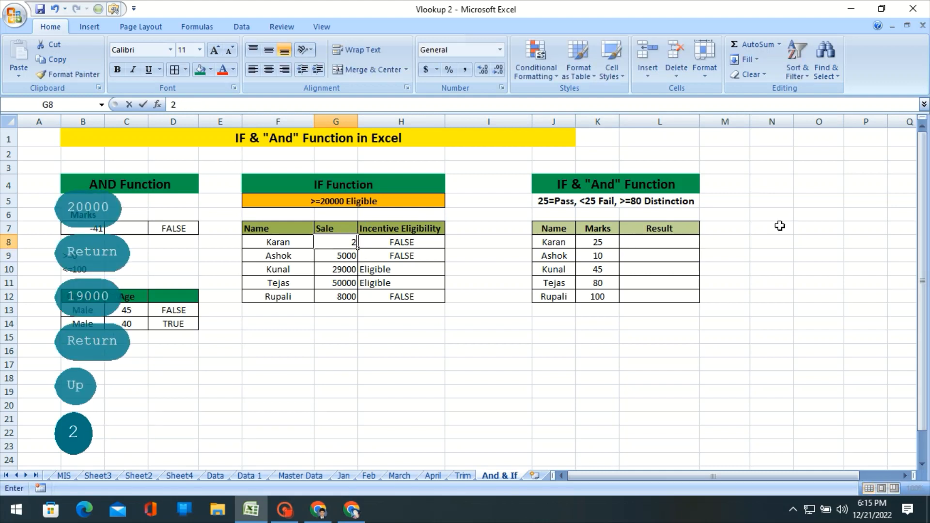
key("Return")
key("Up")
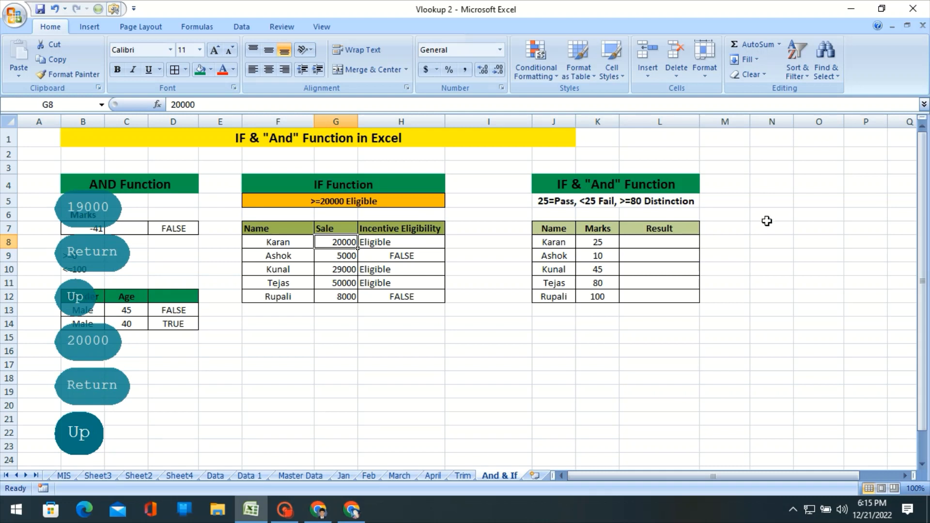
Compare the IF formulas in H9, H11 and H8 with the AND formula in D13.
left_click(397, 257)
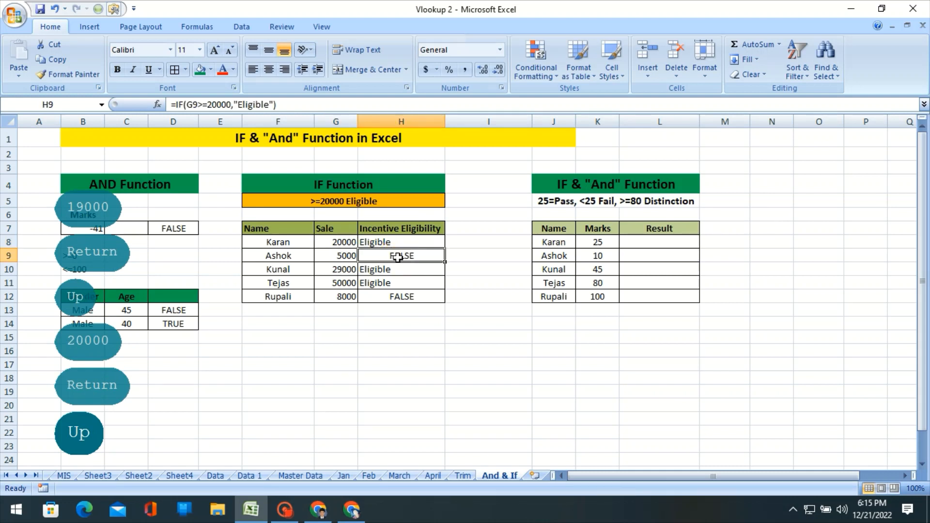
left_click(395, 288)
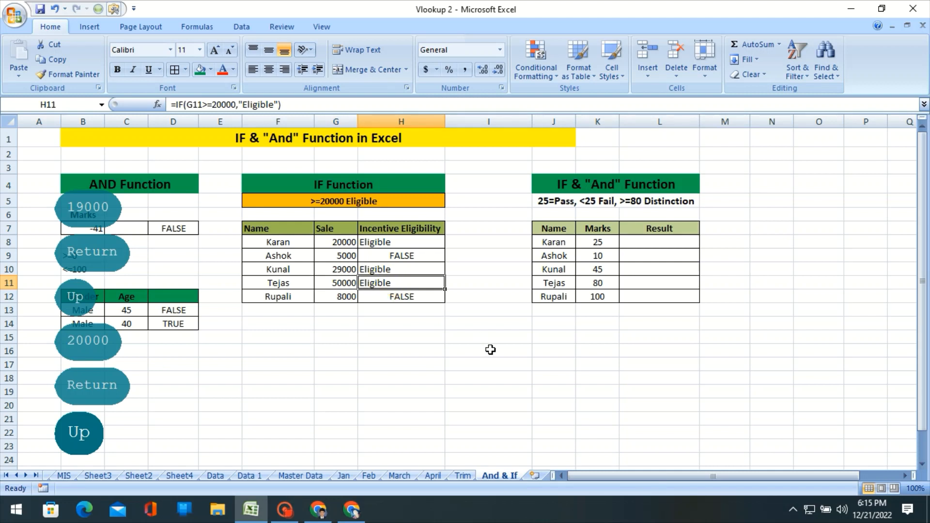
left_click(423, 243)
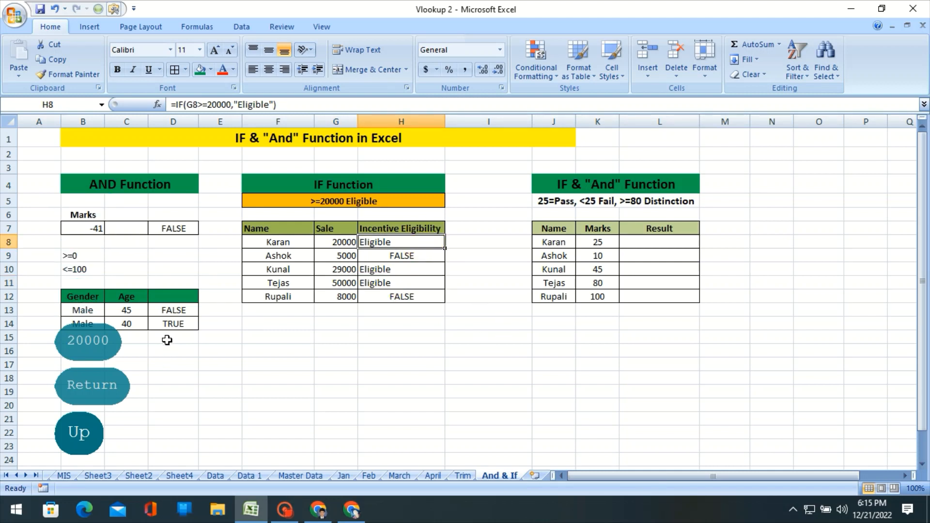
left_click(190, 316)
Add "Not Eligible" as the value-if-false argument of the IF formula in H8.
left_click(380, 247)
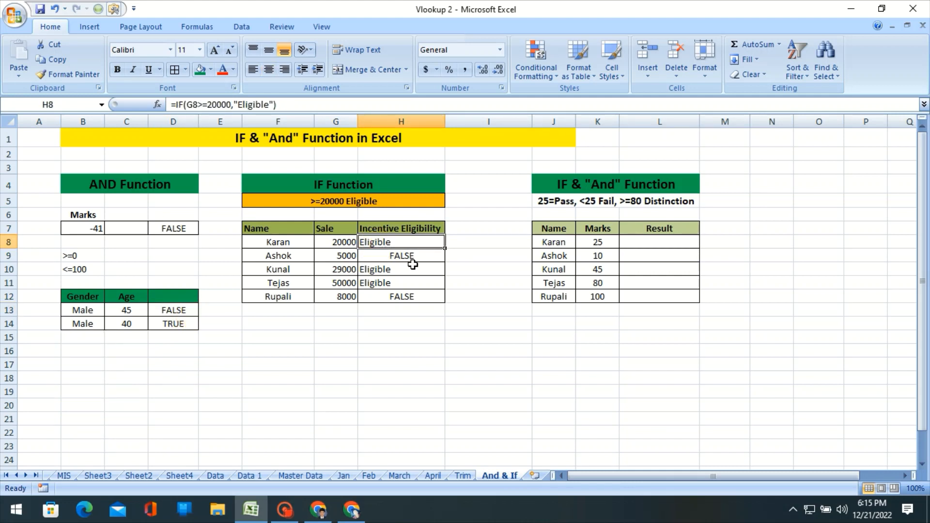
key("F2")
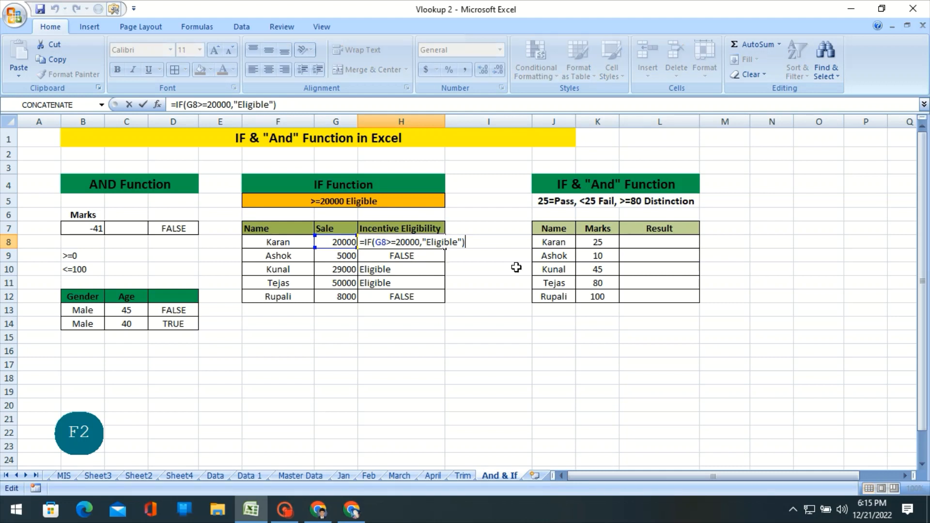
key("BackSpace")
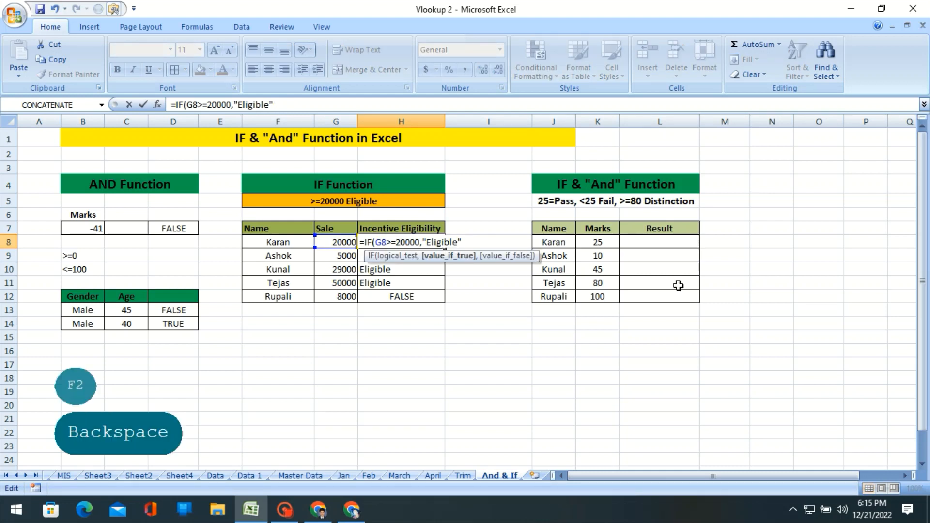
type(",")
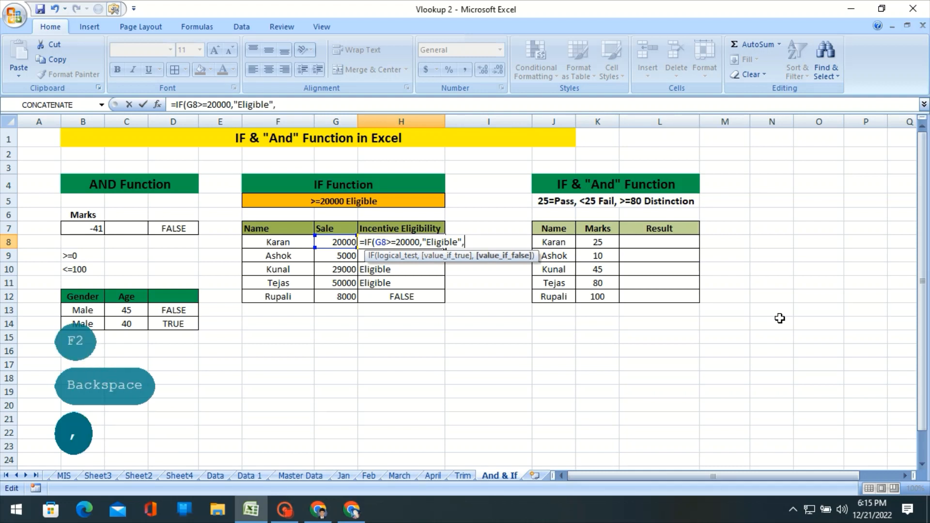
type("\"")
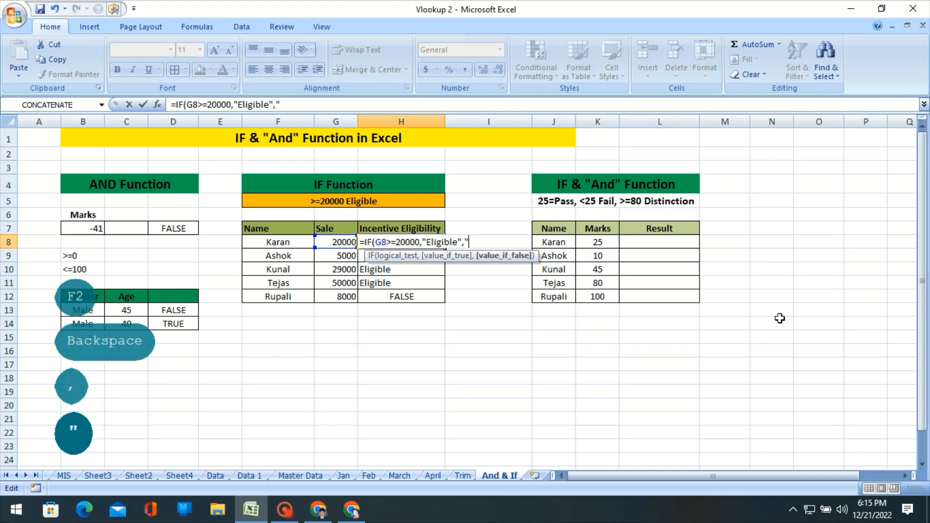
type("Not ")
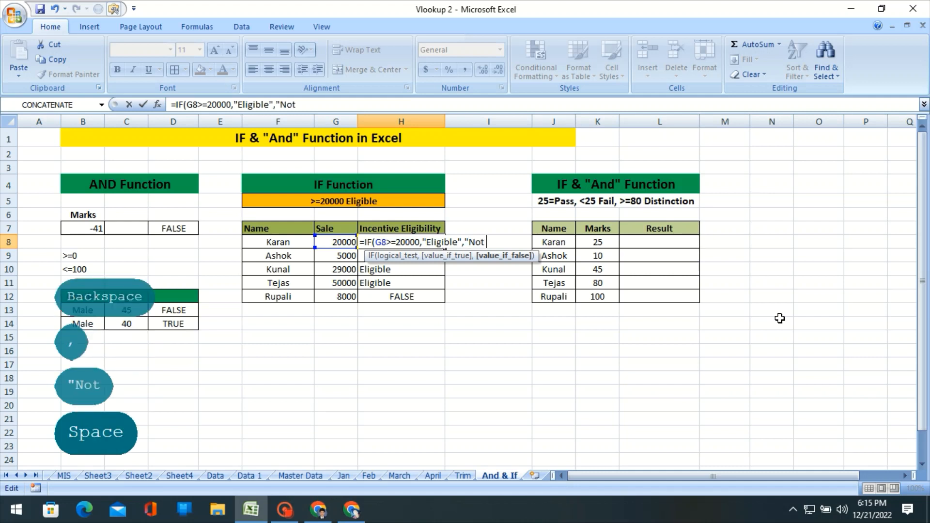
type("Eligible\"")
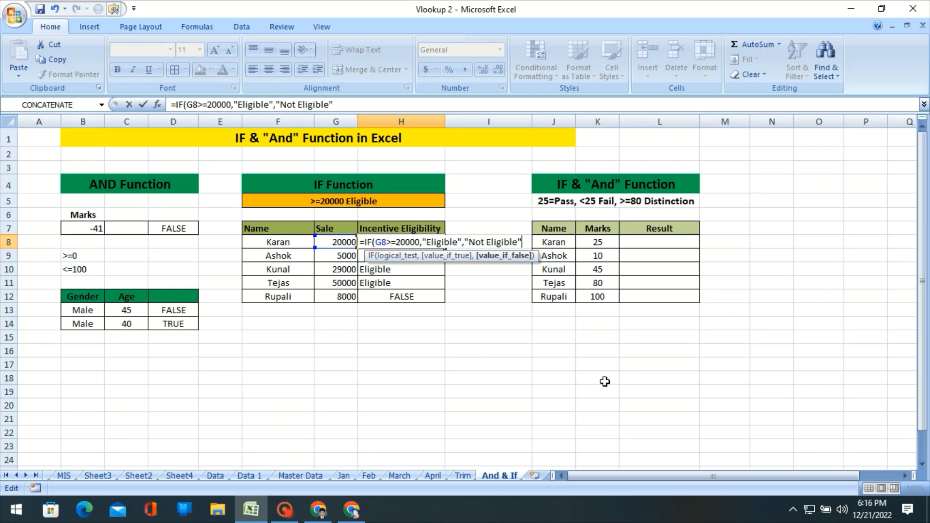
type(")")
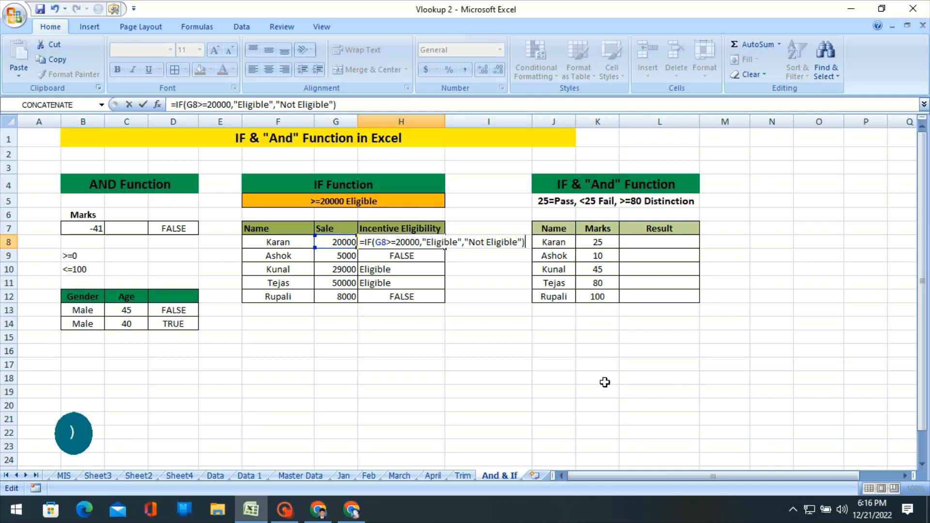
key("Return")
Fill the updated IF formula from H8 down to H12 and check the H9 result against the sale in G9.
left_click(394, 242)
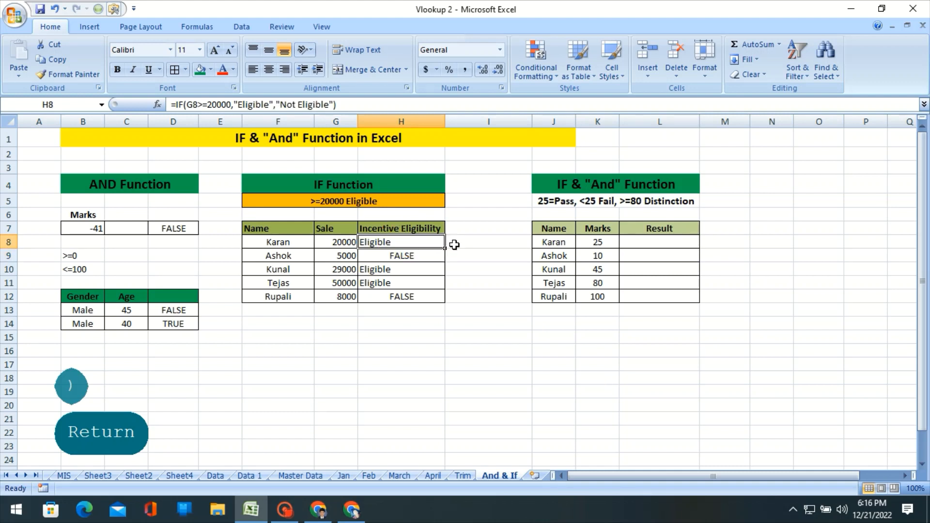
left_click_drag(444, 248, 446, 302)
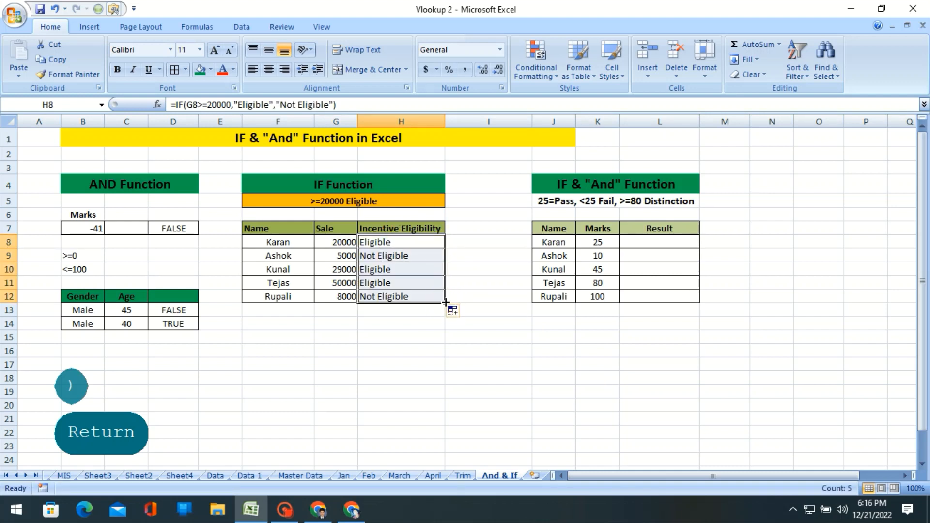
left_click(415, 257)
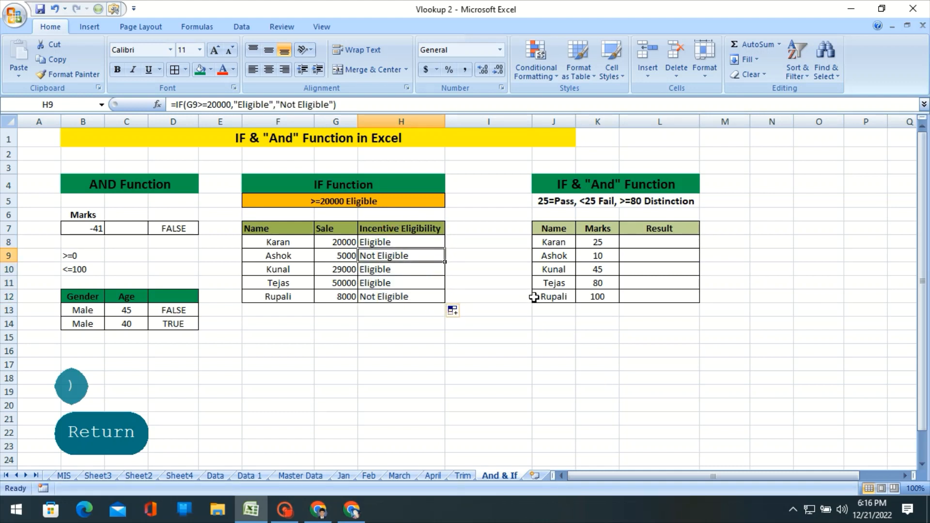
left_click(398, 248)
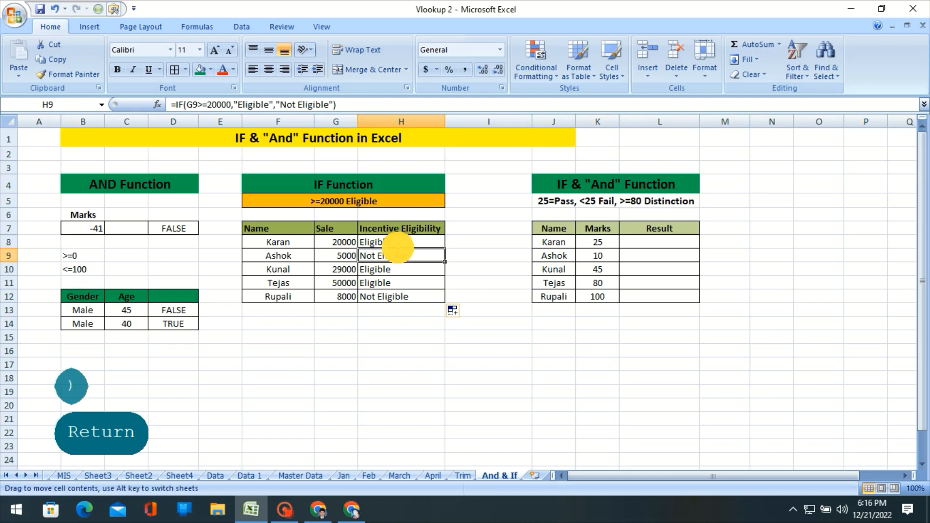
left_click(342, 256)
left_click(407, 257)
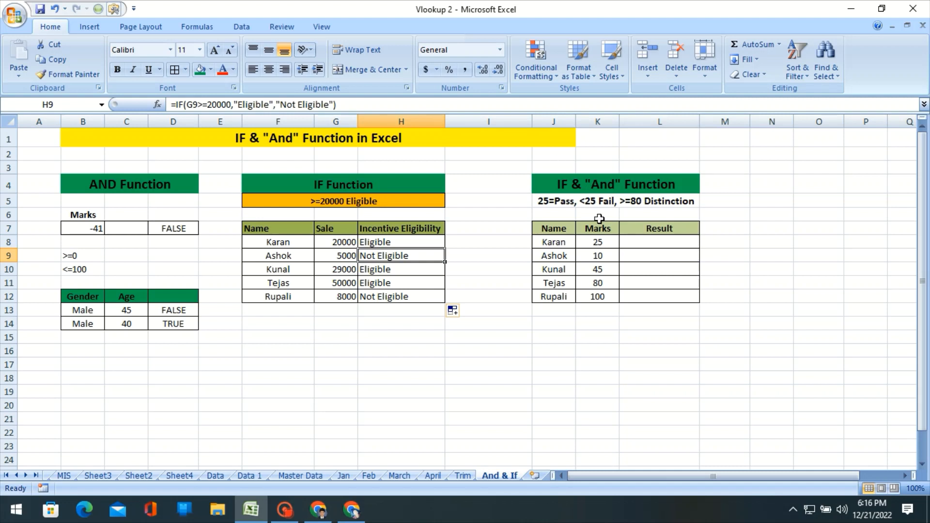
Examine the grading criteria in J5 alongside the first mark in K8 and its result cell L8.
left_click(654, 244)
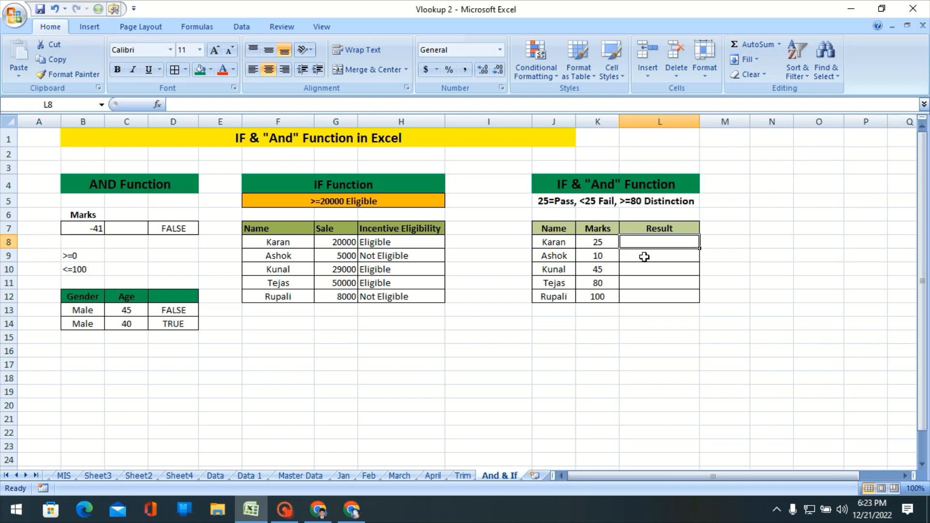
key("Left")
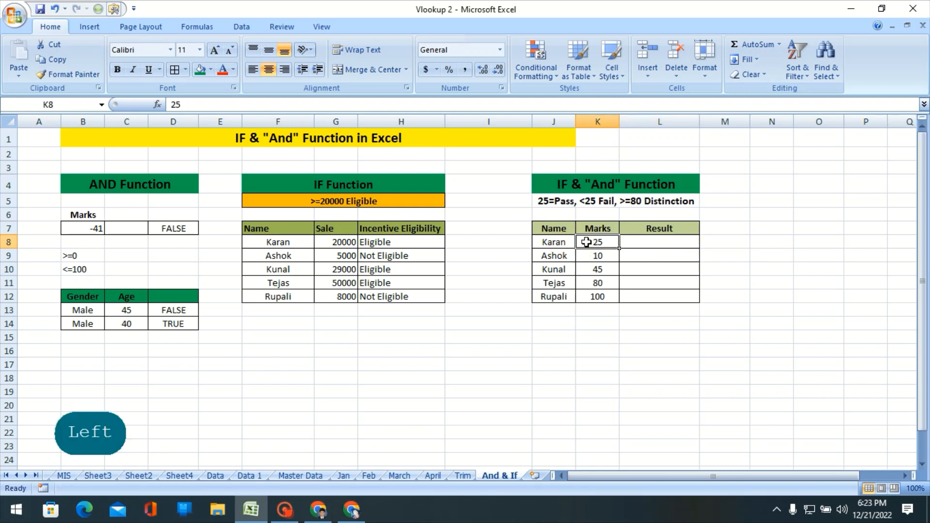
left_click(635, 242)
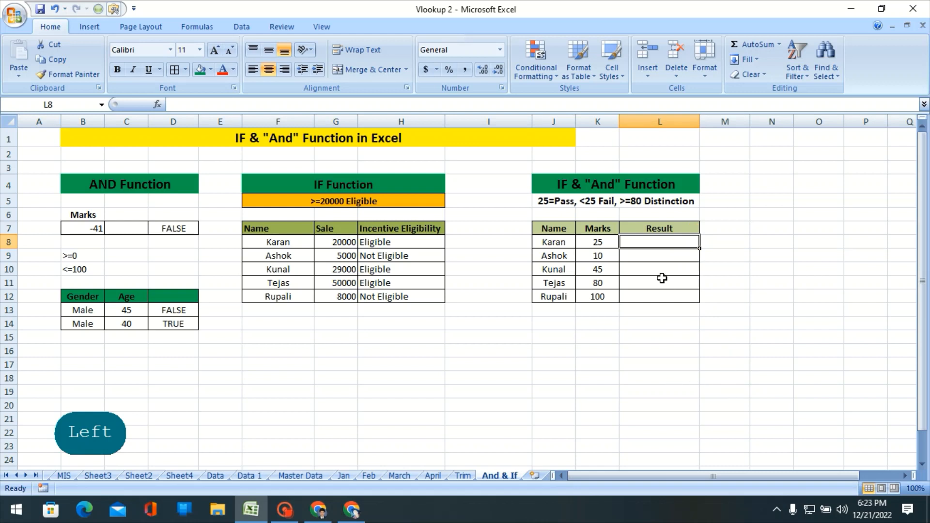
left_click(608, 240)
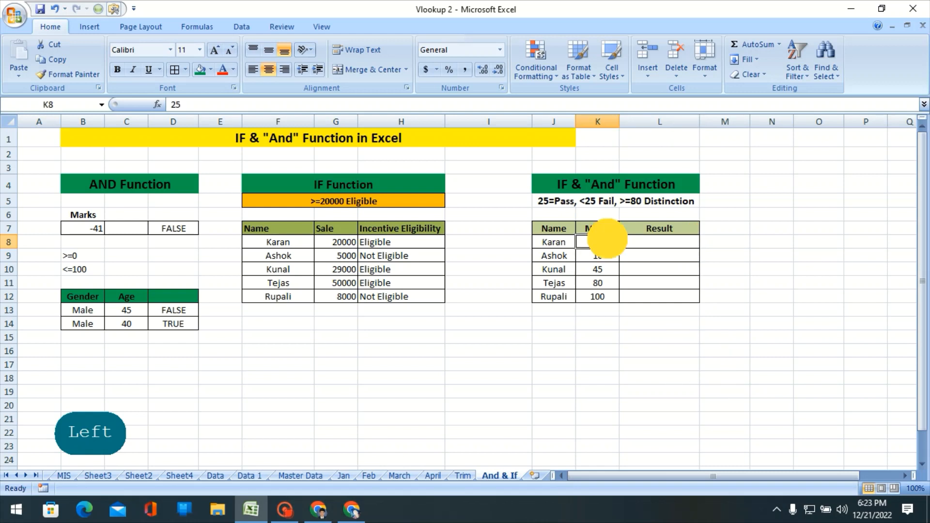
left_click(599, 206)
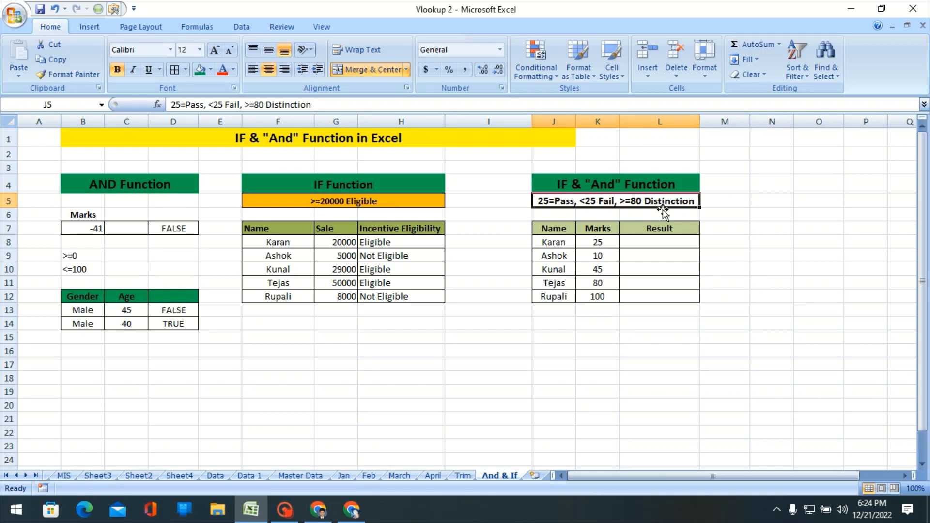
left_click(660, 242)
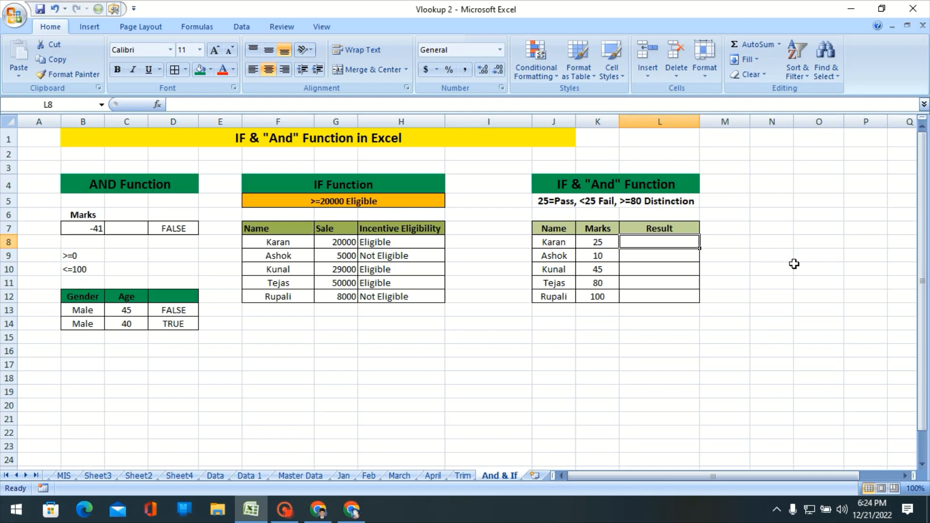
left_click(599, 242)
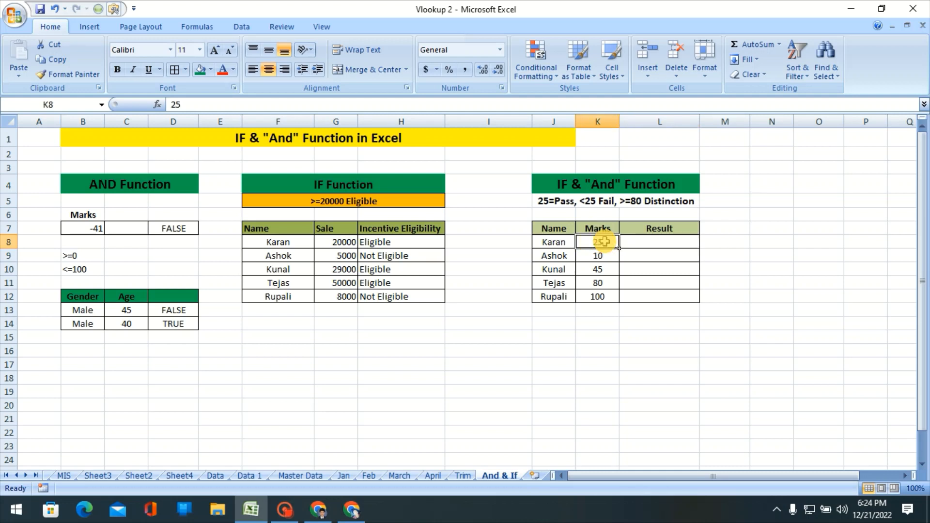
Start an IF formula in L8 with a nested AND function whose first condition is K8>=0.
left_click(667, 242)
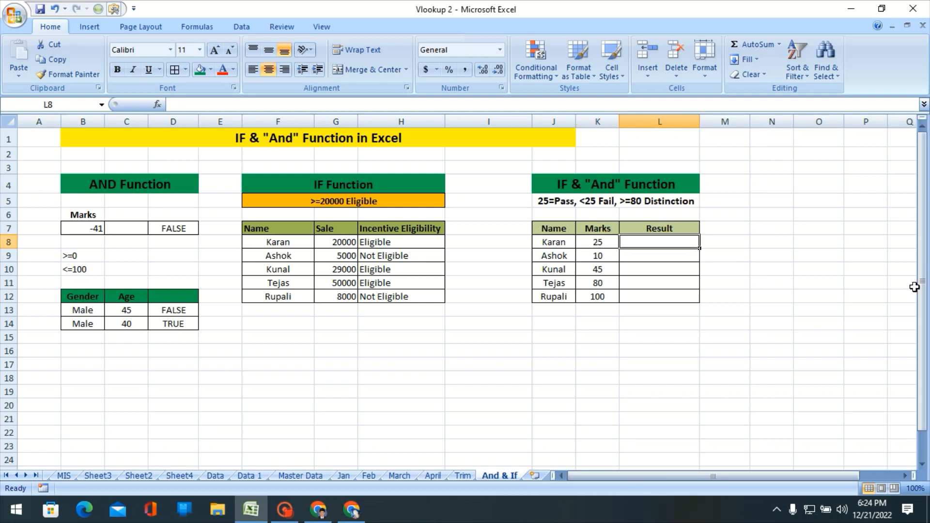
type("=")
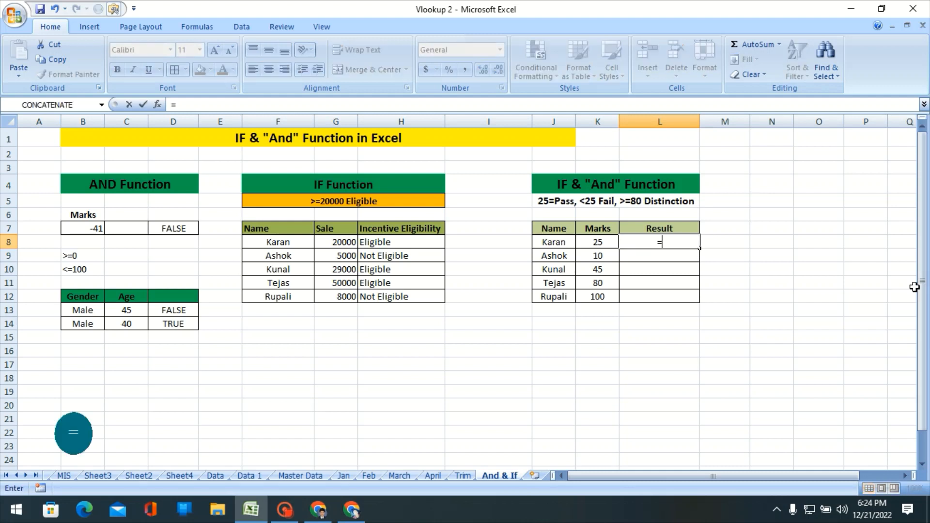
type("if")
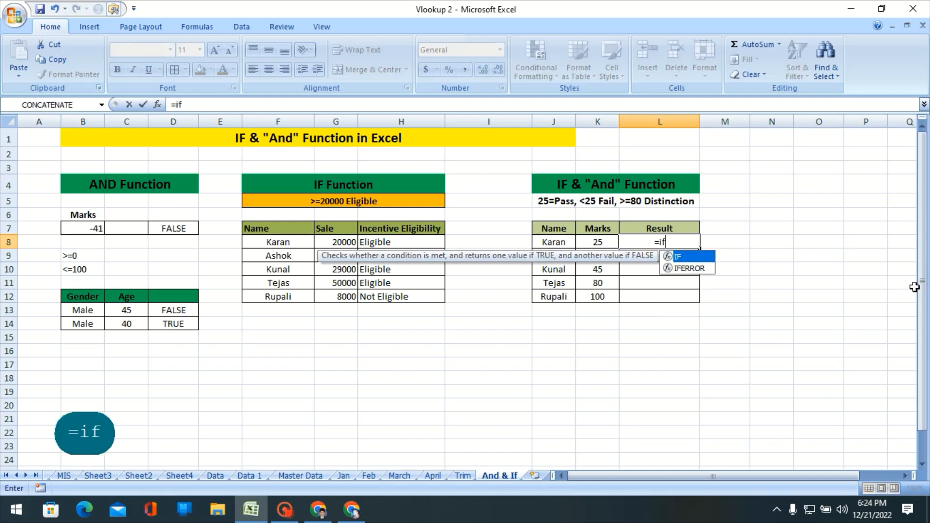
key("Tab")
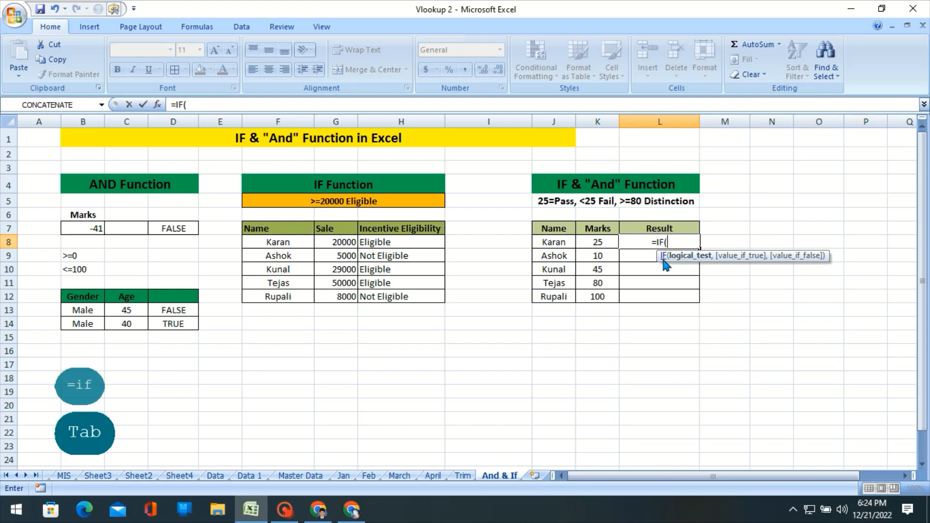
type("and")
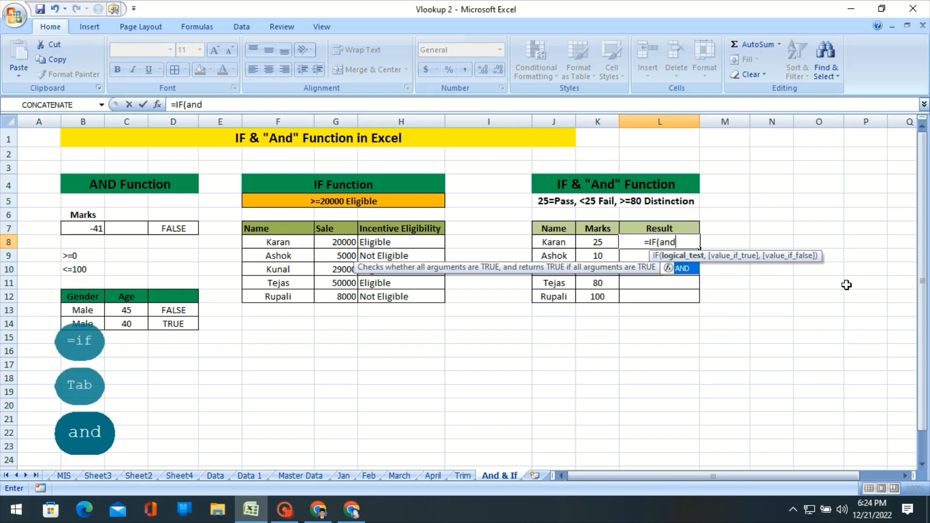
key("Tab")
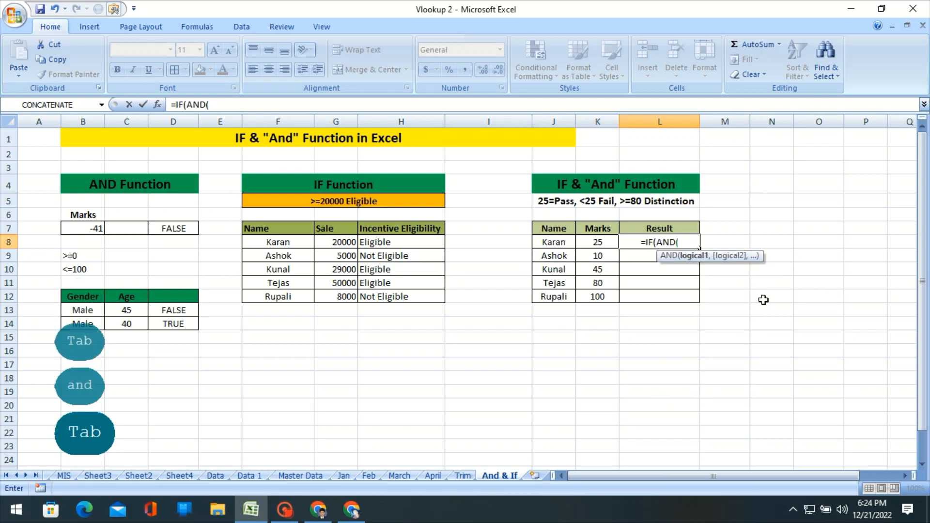
left_click(588, 243)
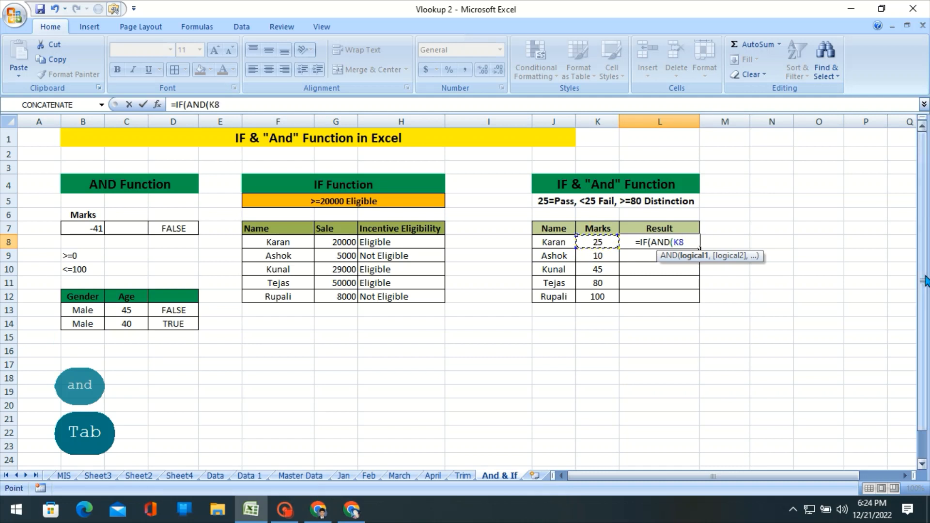
type(">=0")
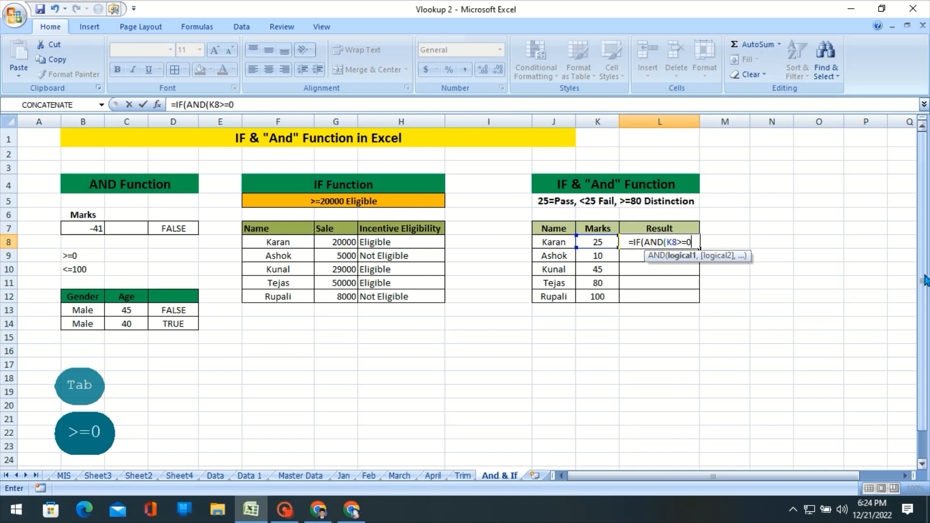
type(",")
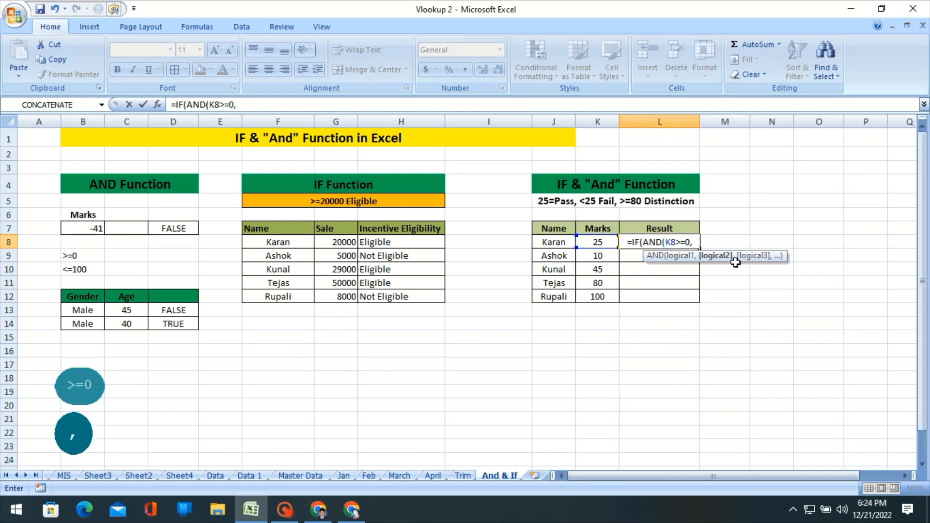
Add K8<25 as the second condition in the L8 formula and close the AND function.
left_click(607, 241)
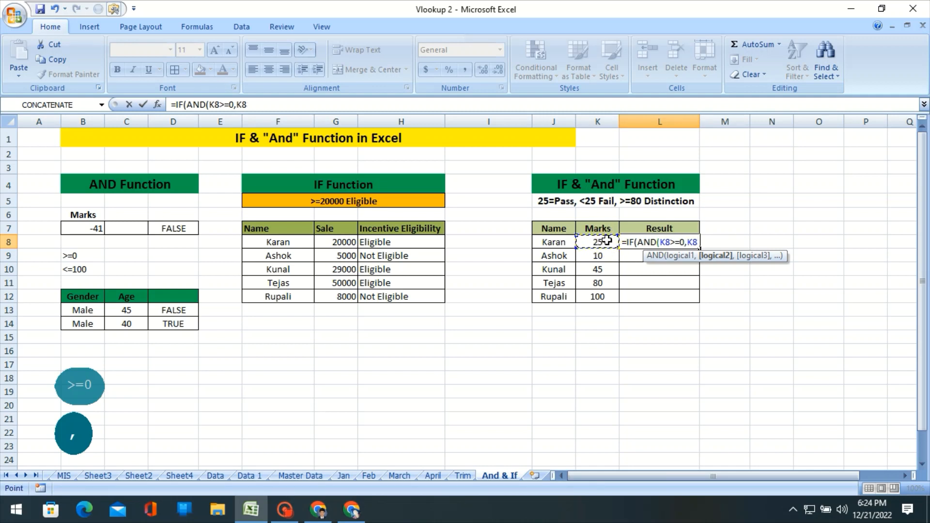
type("<=")
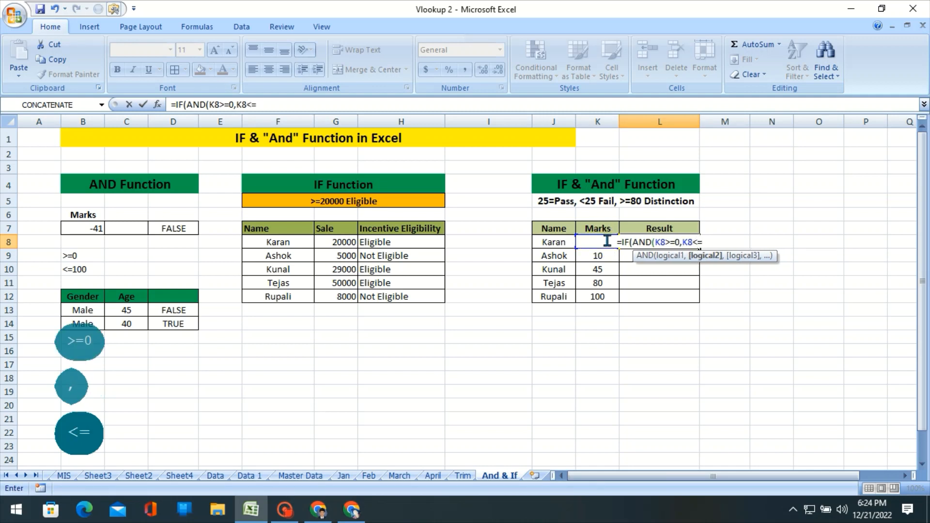
key("BackSpace")
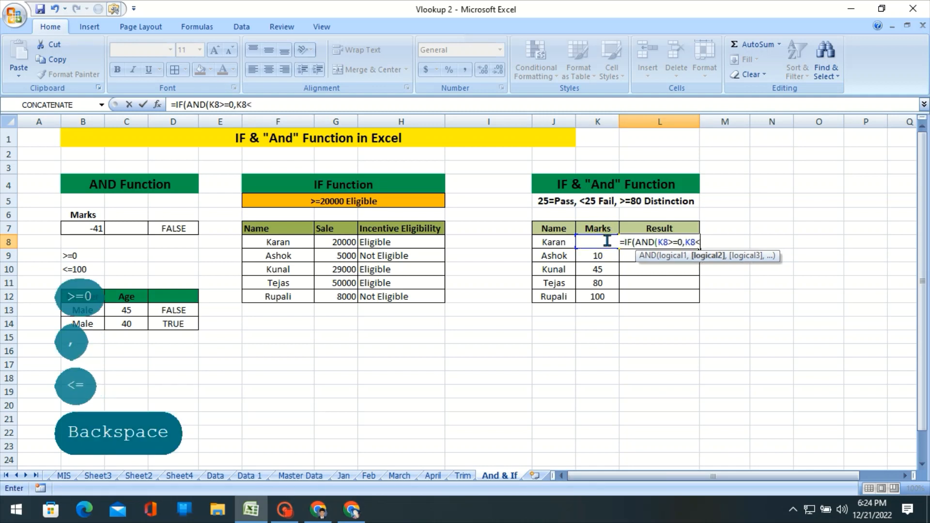
type("25")
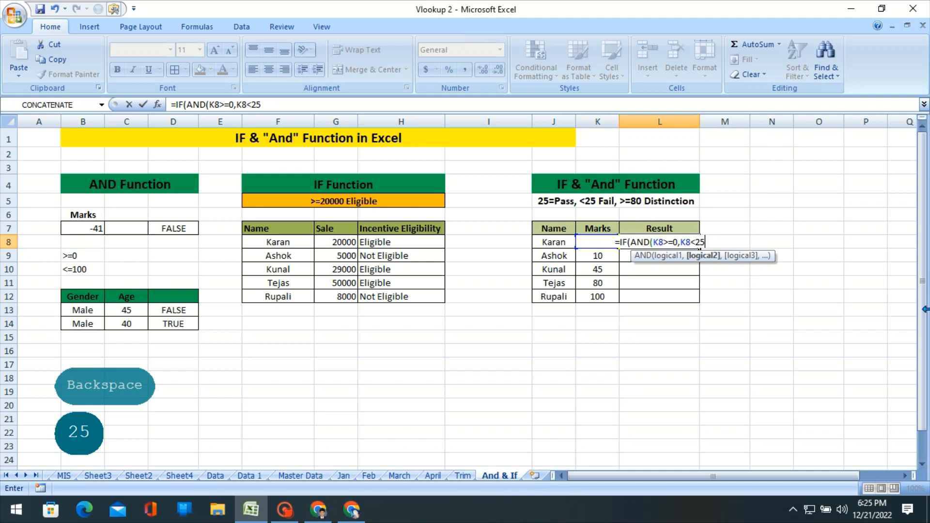
type(")")
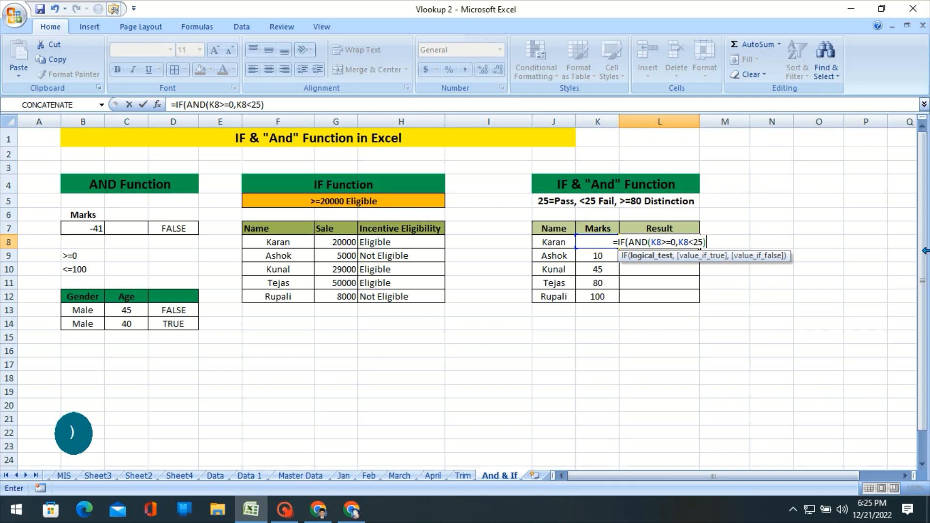
Enter "Fail" as the value-if-true result of the IF formula in L8.
type(",")
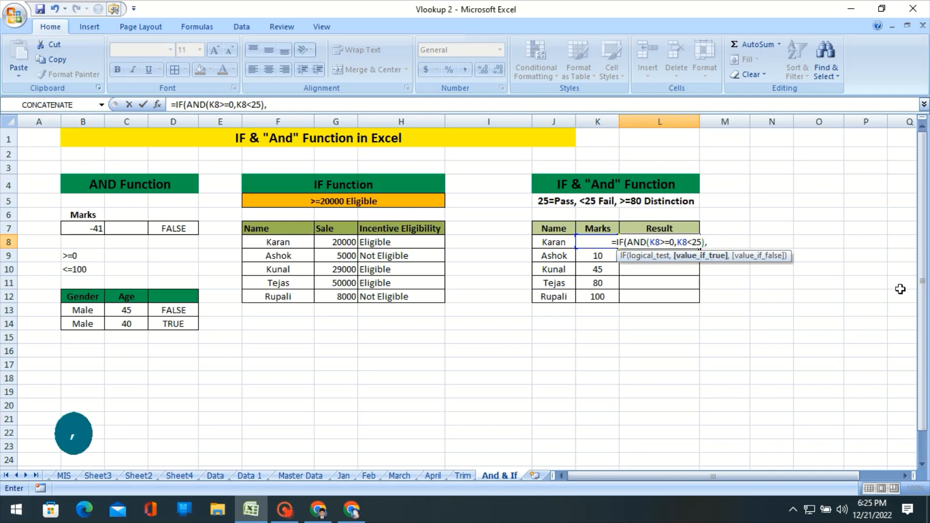
type("\"Pa")
key("BackSpace")
key("BackSpace")
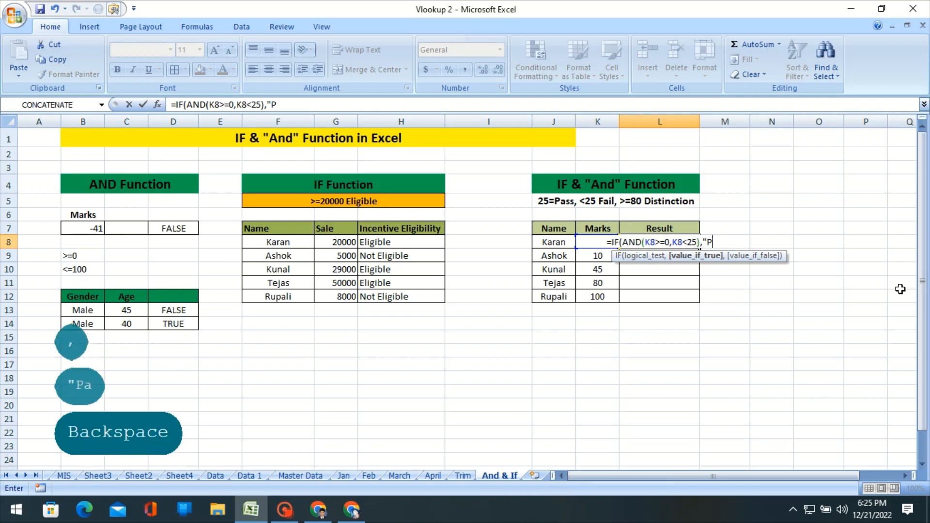
type("Fail")
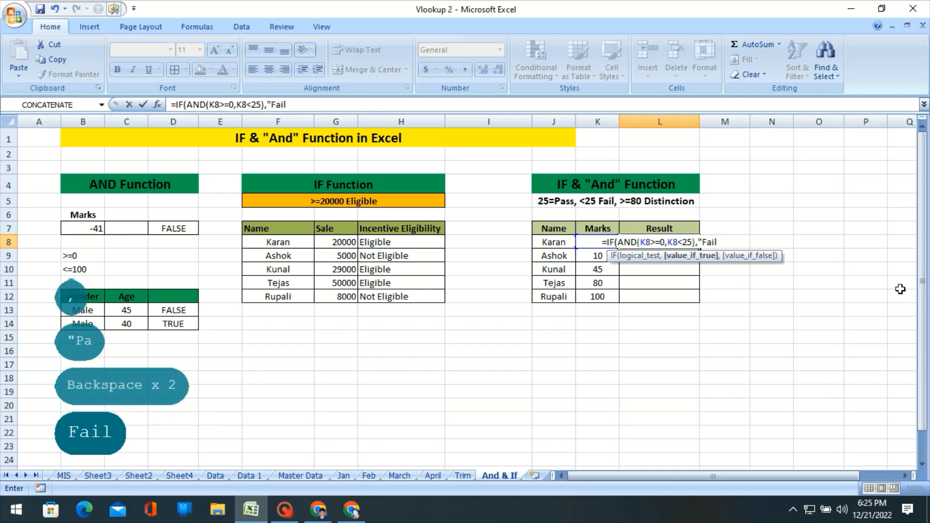
type("\"")
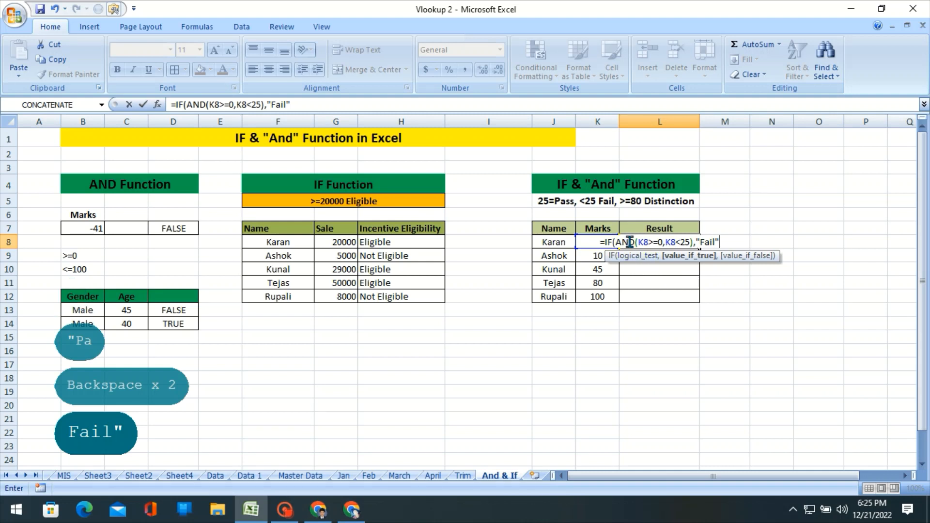
Evaluate the AND(K8>=0,K8<25) part of the L8 formula in place and restore the original expression.
left_click(693, 242)
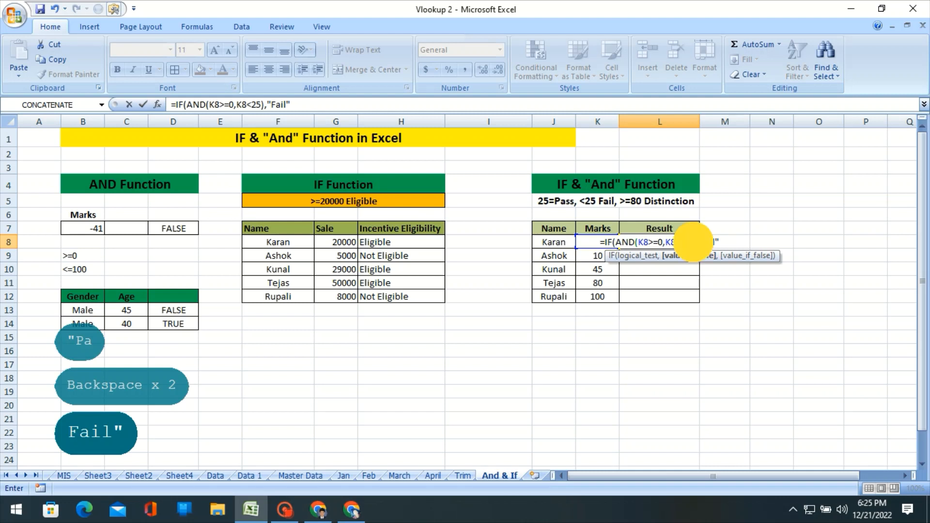
left_click_drag(693, 242, 618, 242)
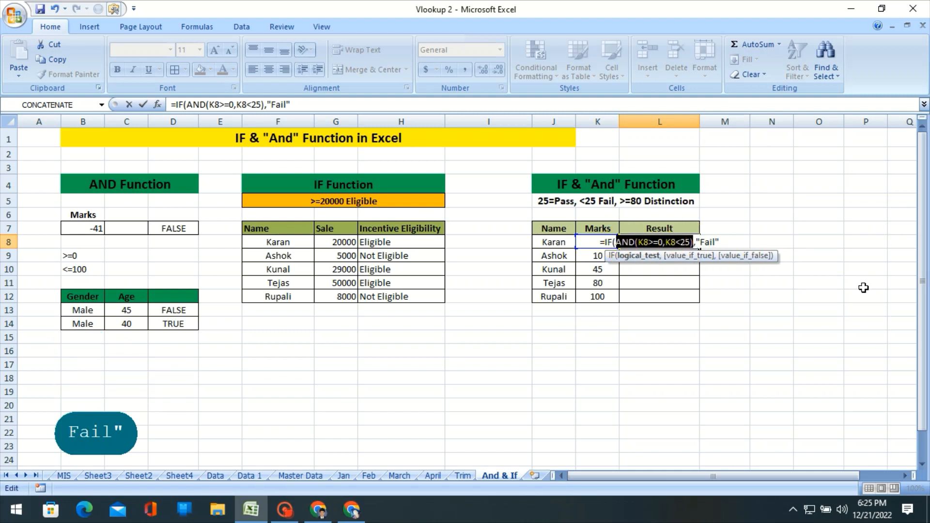
key("F9")
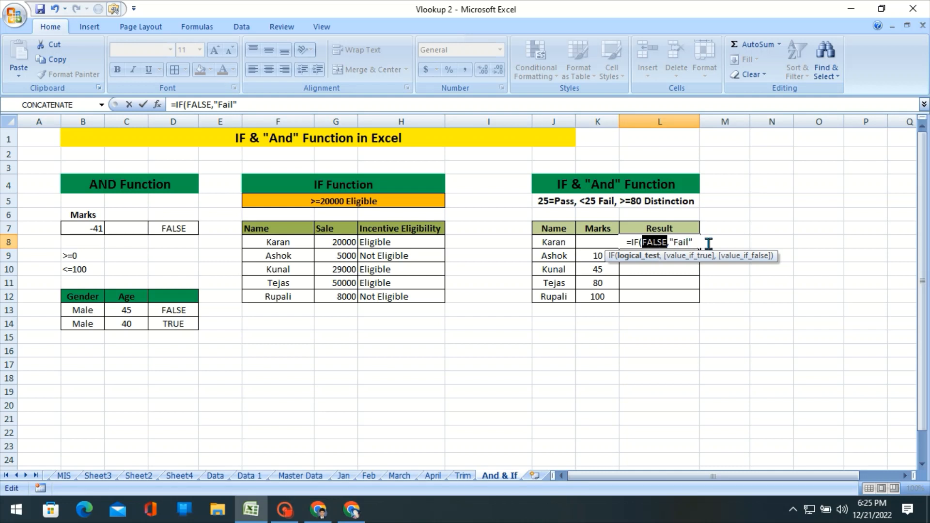
key("ctrl+z")
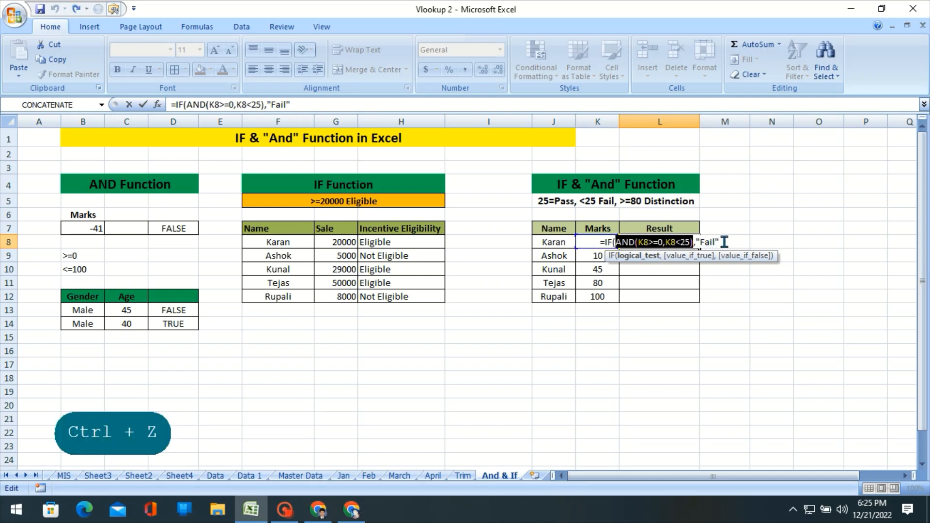
Nest a second IF in the L8 formula's value-if-false argument, with an AND function whose first condition is K8>=25.
left_click(722, 242)
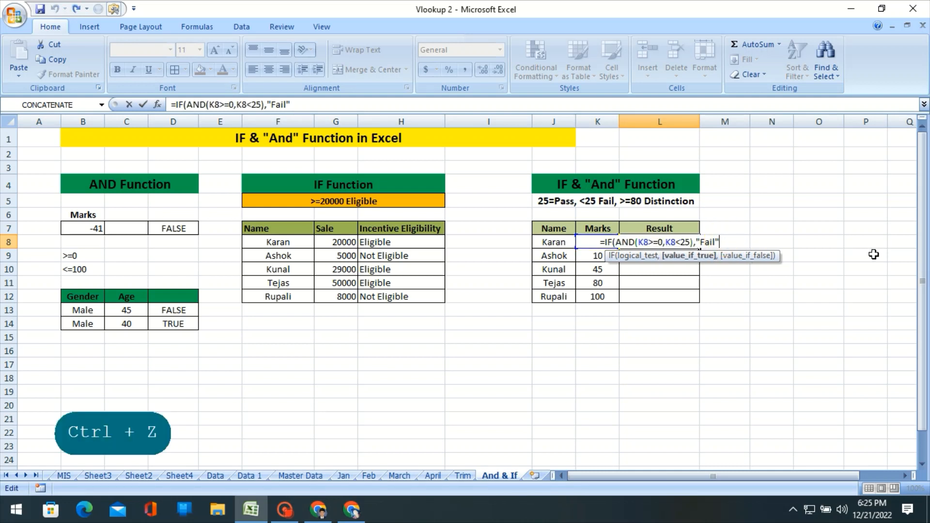
type(",")
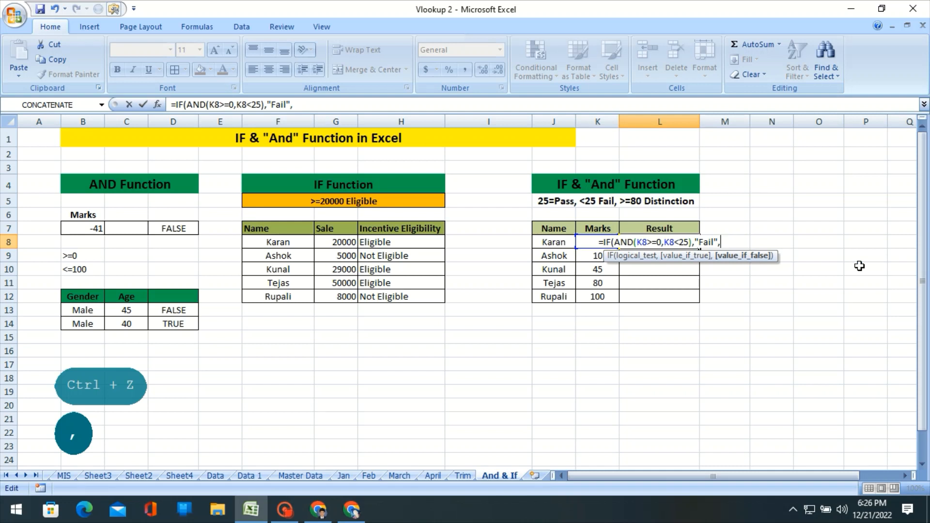
type("if")
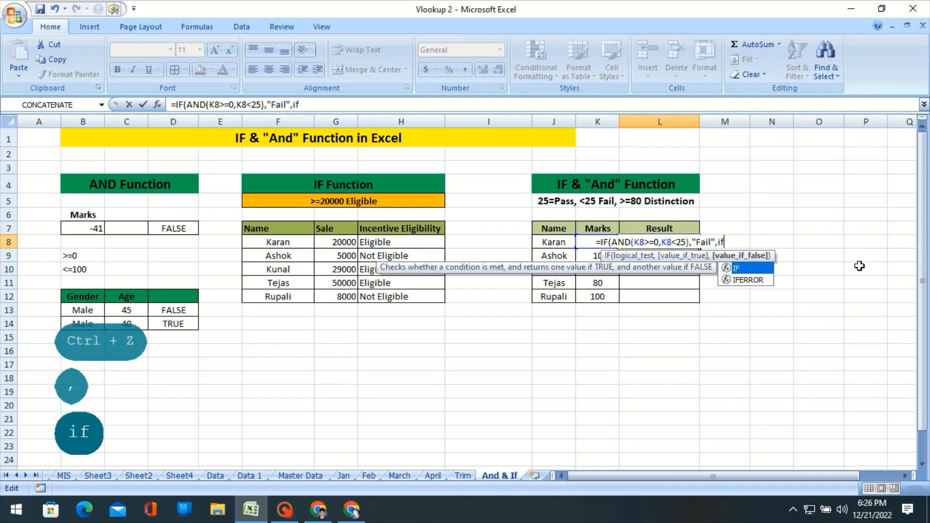
key("Tab")
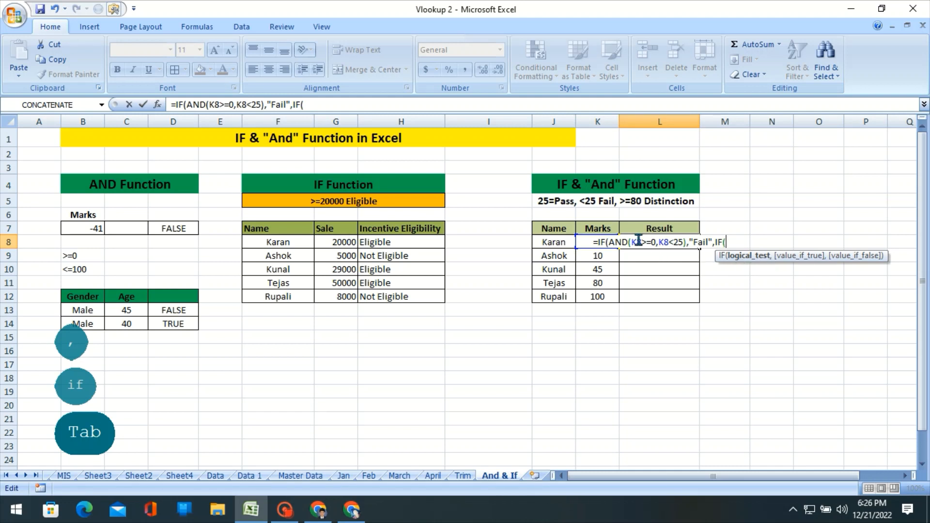
type("and")
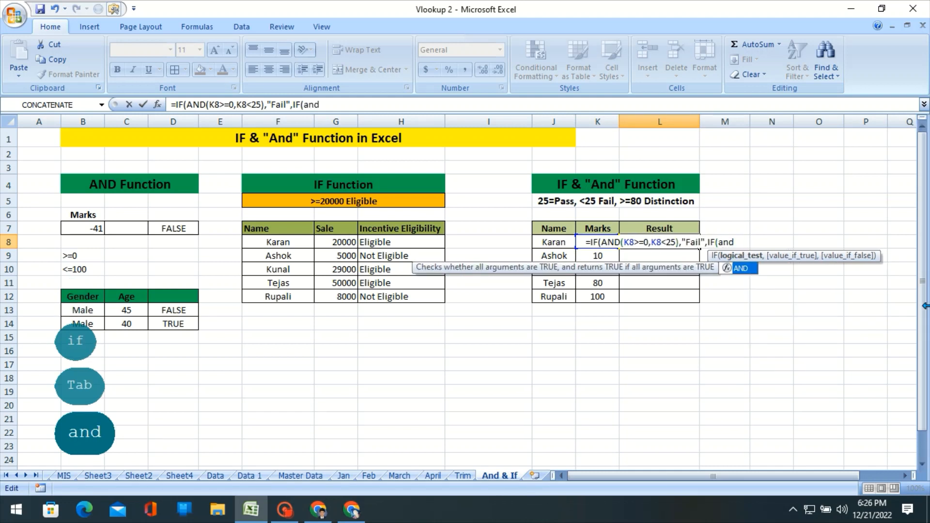
key("Tab")
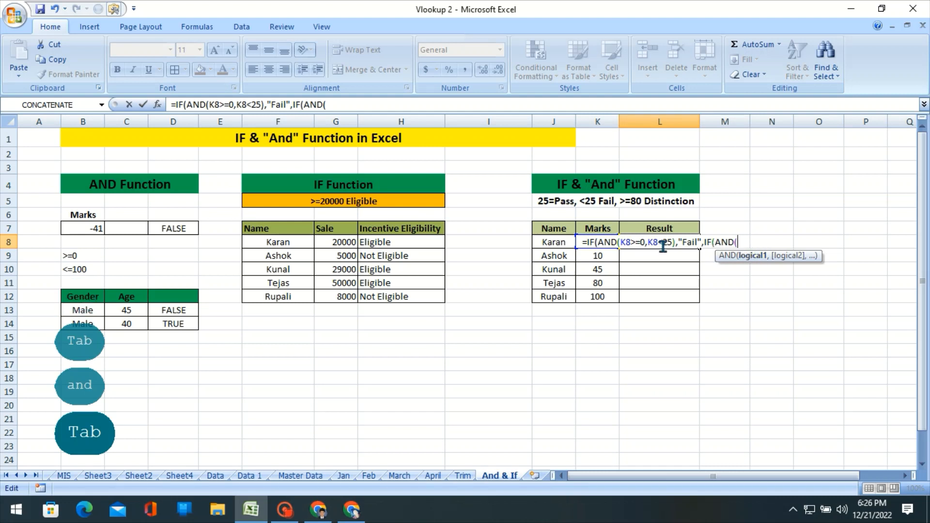
left_click(588, 257)
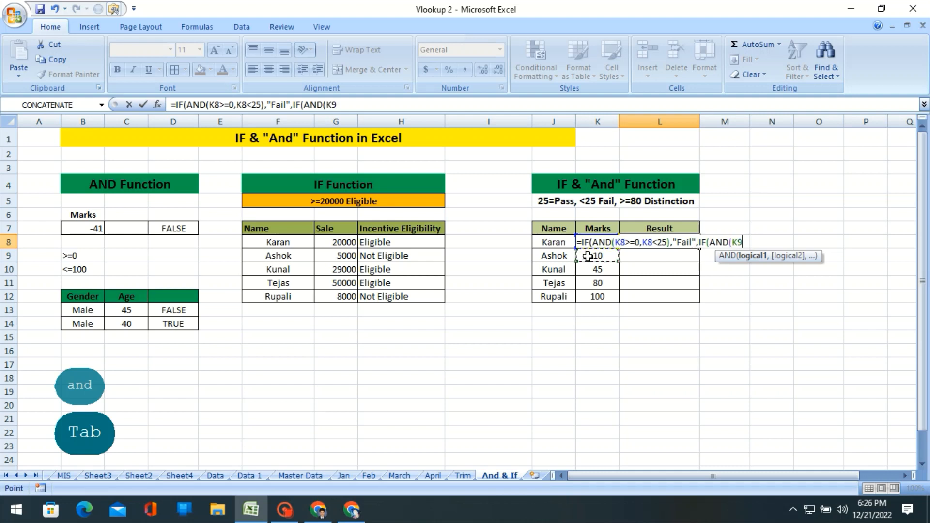
key("Up")
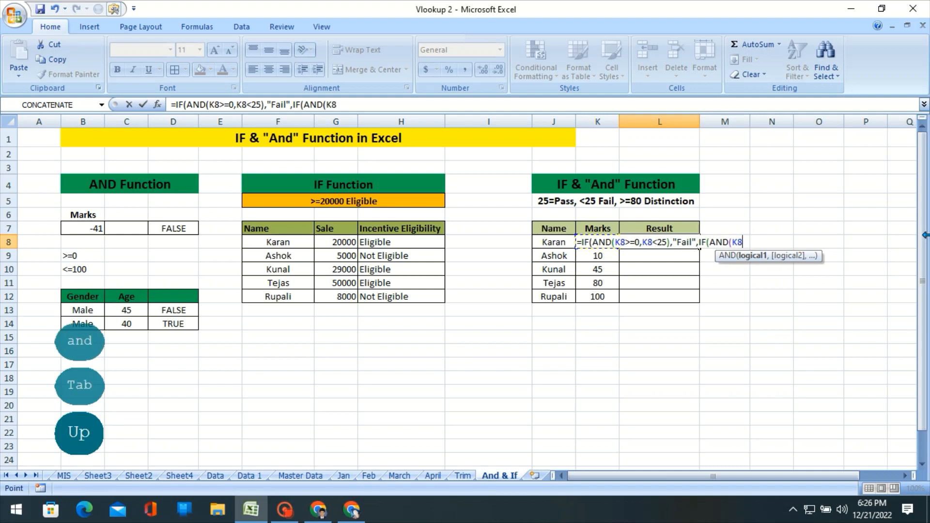
type(">=")
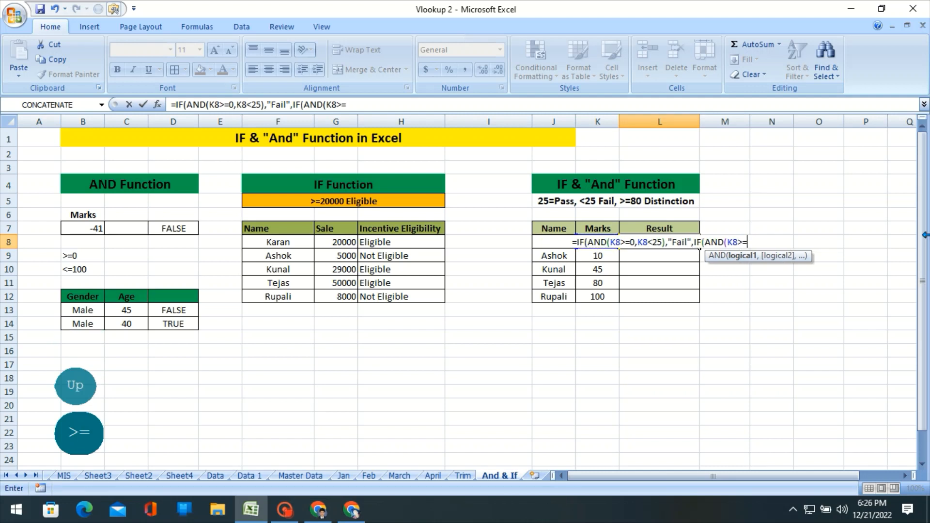
type("25")
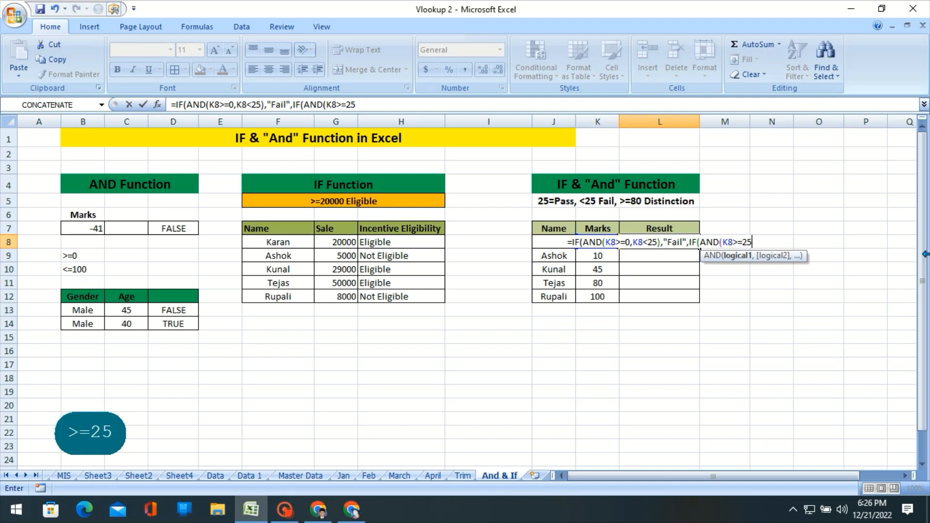
Add K8<80 as the second condition of the second AND function in L8 and close that AND.
type(",")
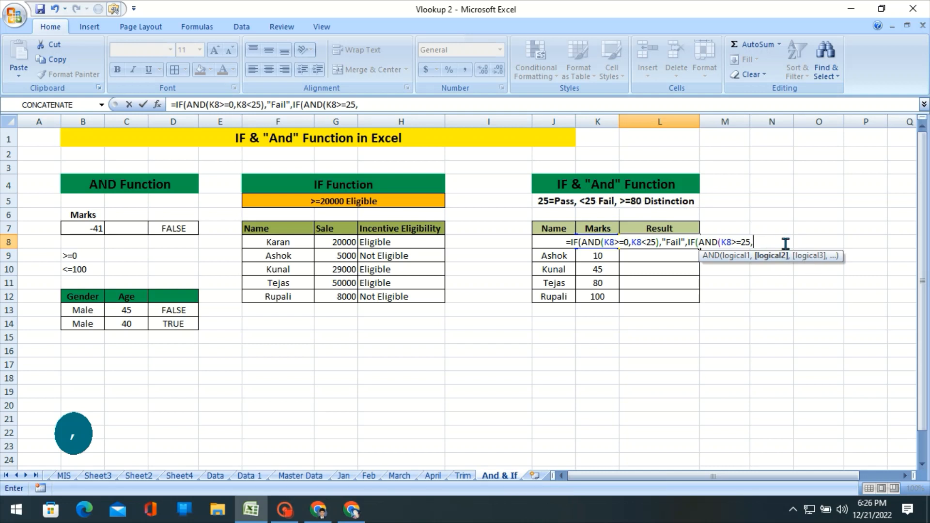
left_click(597, 268)
key("Up")
key("Up")
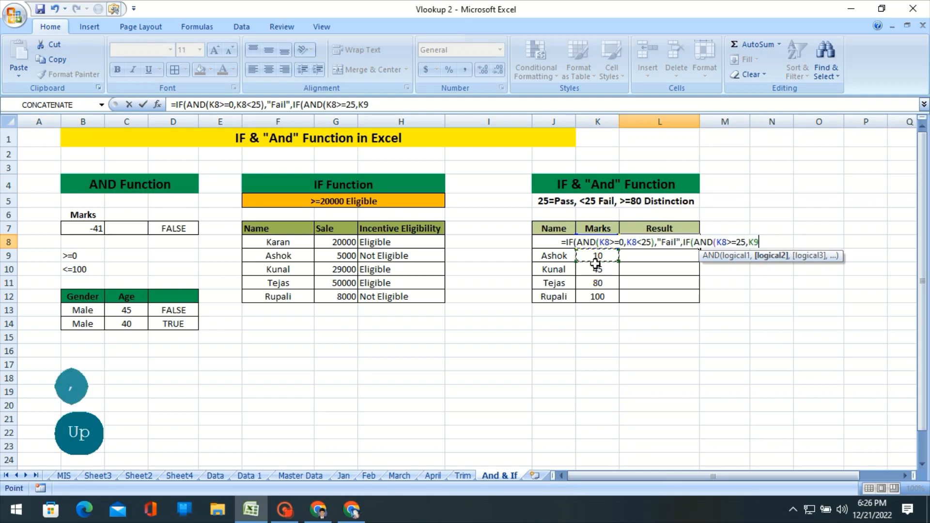
type("<")
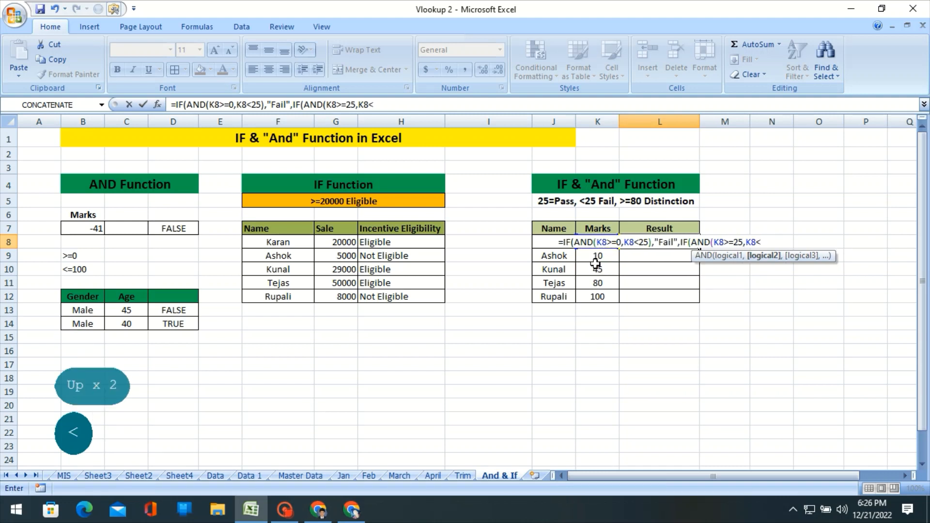
type("80")
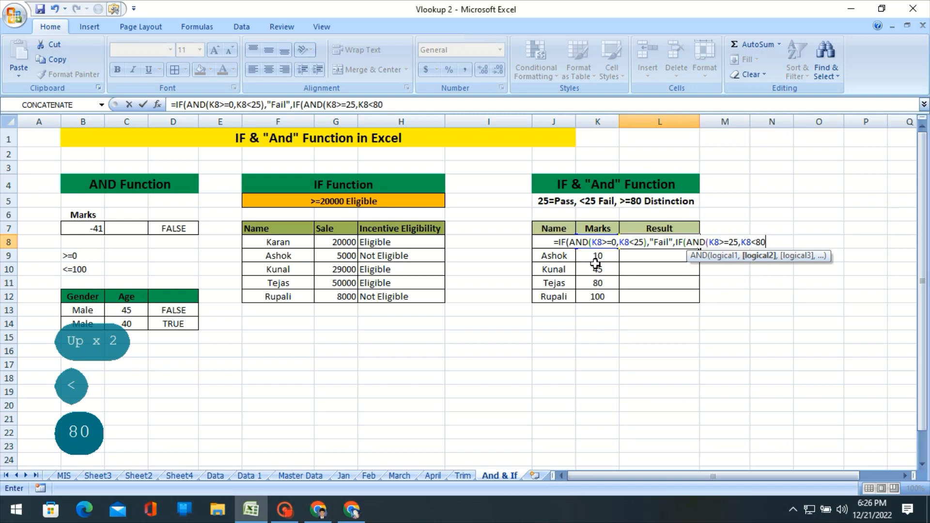
type(")")
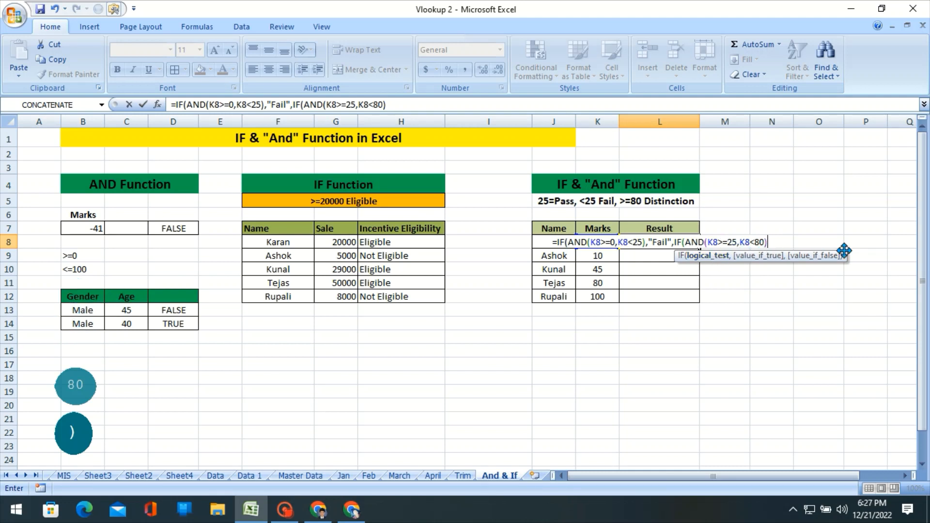
Enter "Pass" as the value-if-true result of the second IF in the L8 formula.
type(",")
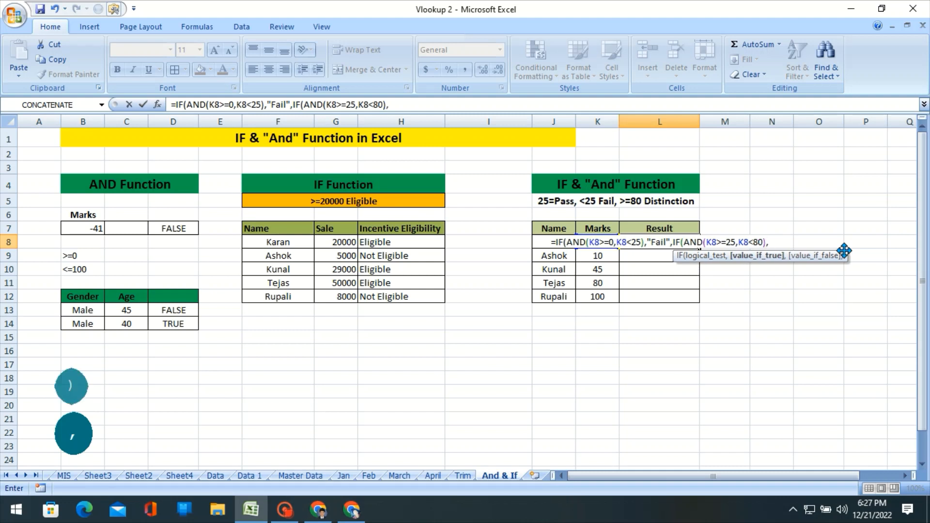
type("\"")
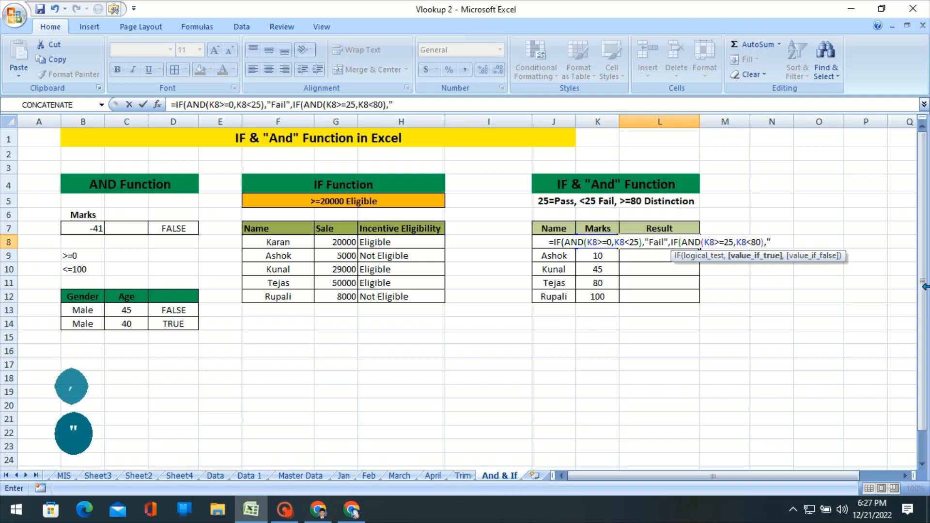
type("Pass")
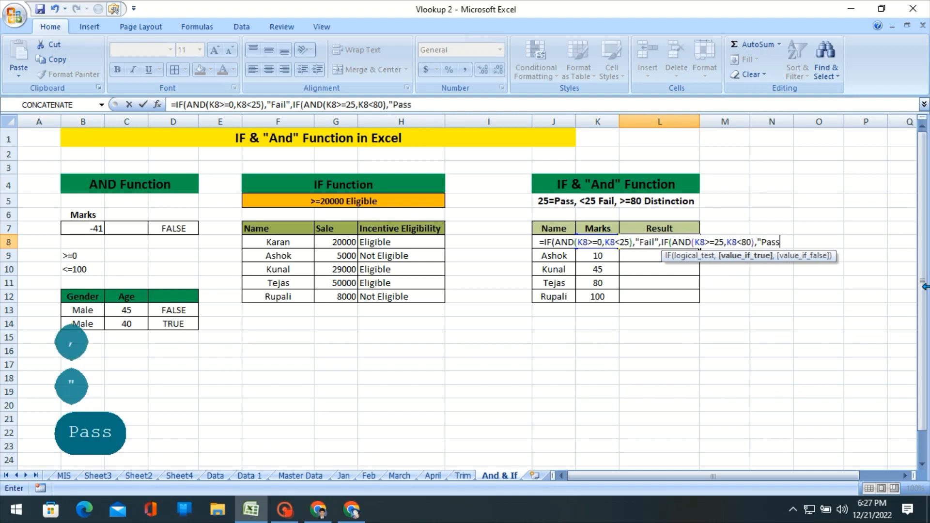
type("\"")
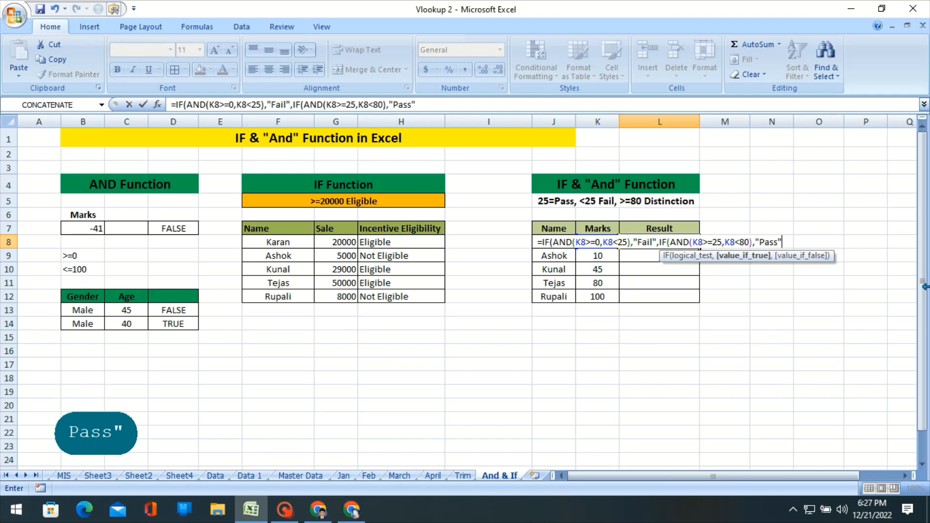
Nest a third IF in the L8 formula with an AND function whose first condition is K8>=80.
type(",")
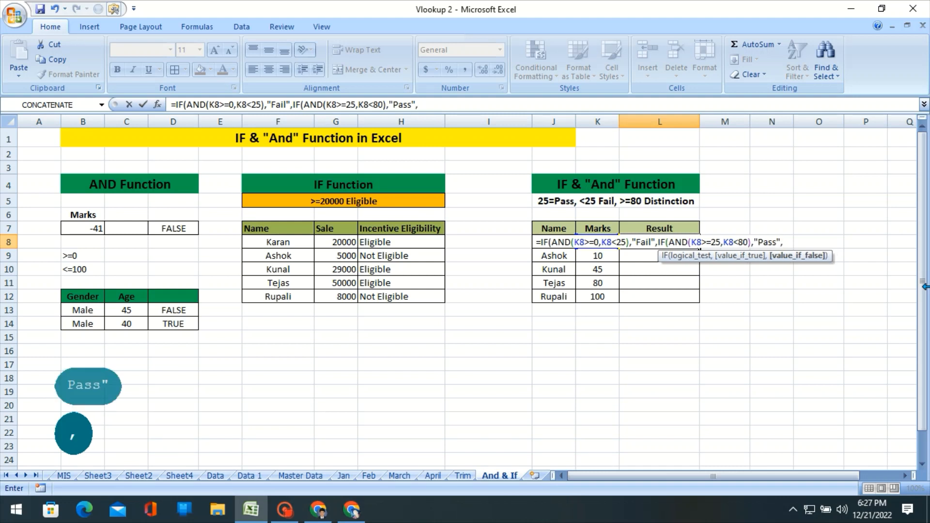
type("if")
key("Tab")
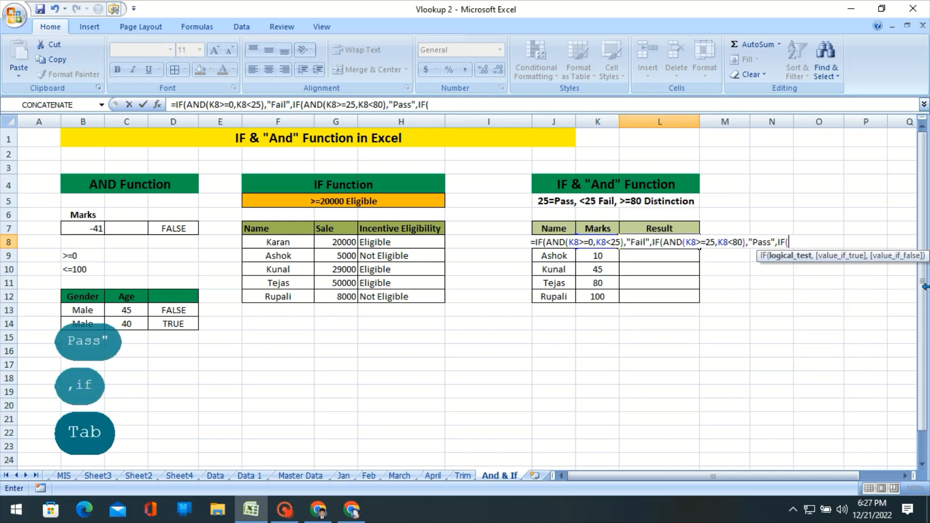
type("and")
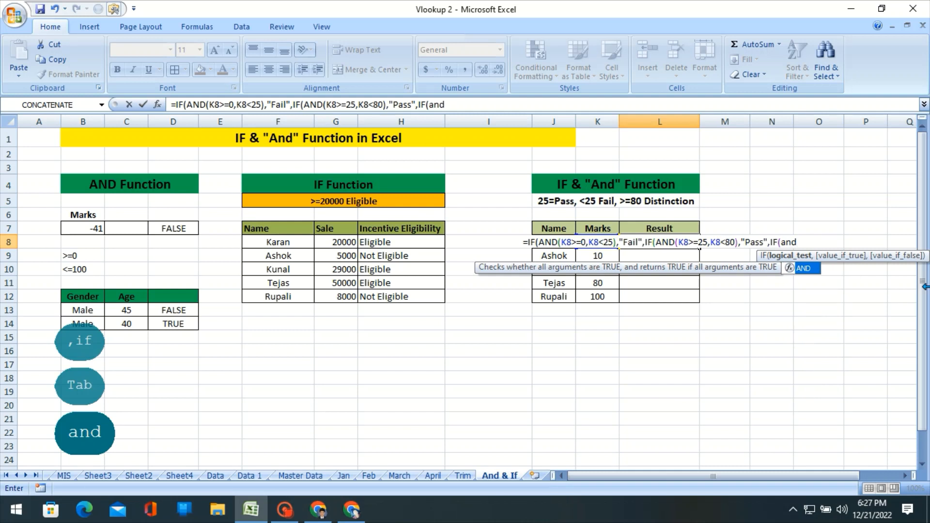
key("Tab")
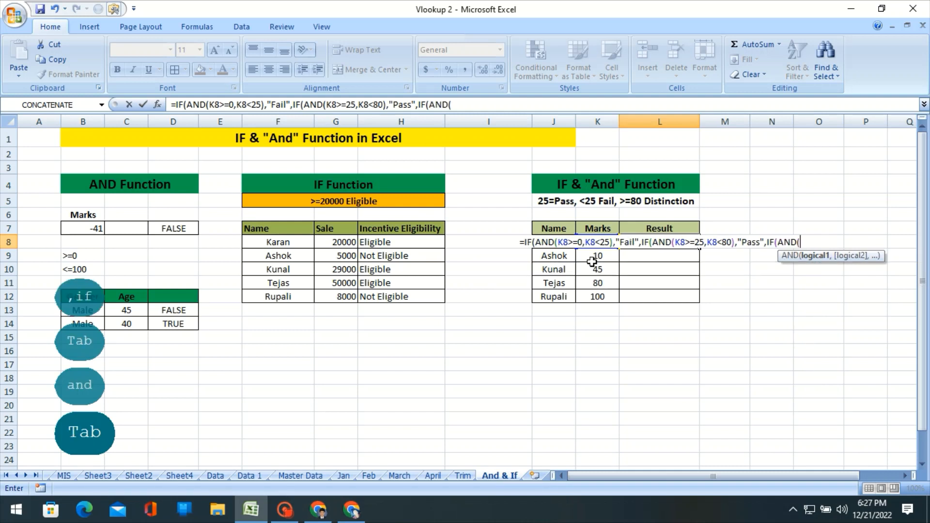
left_click(608, 253)
key("Up")
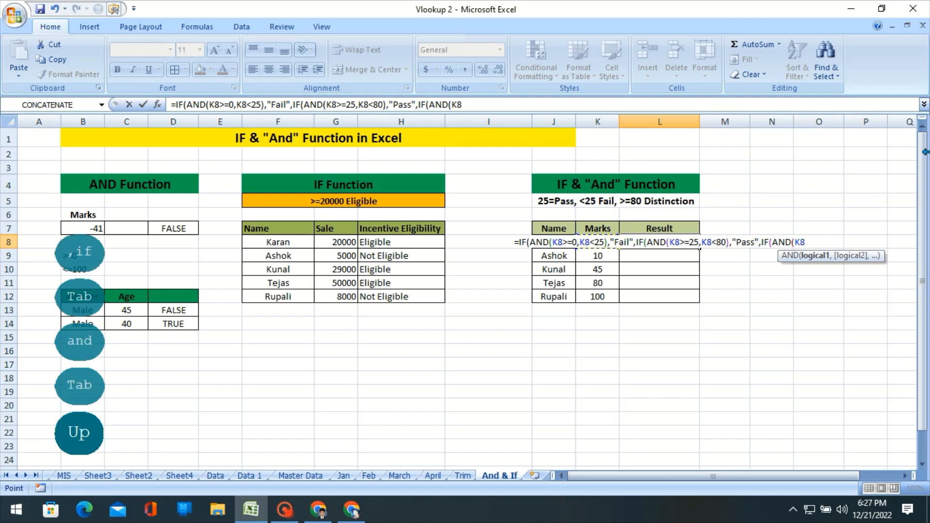
type(">")
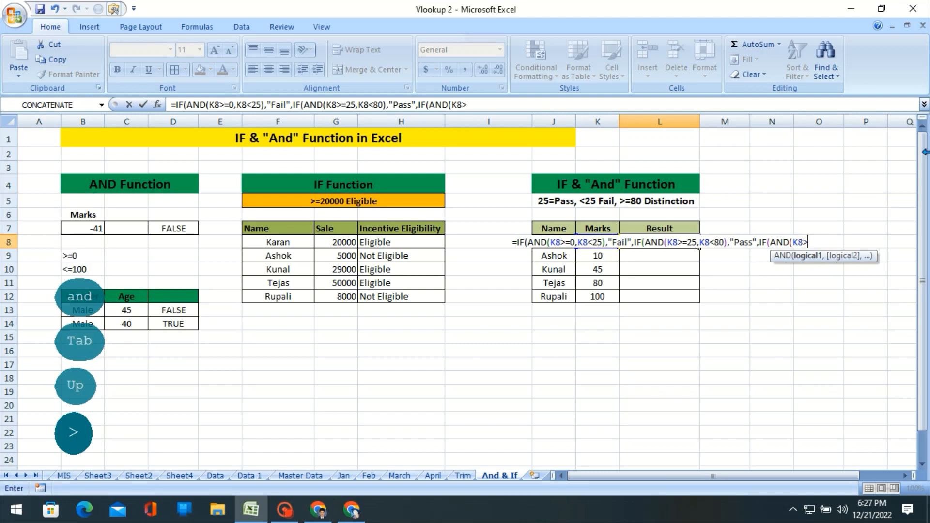
type("=80")
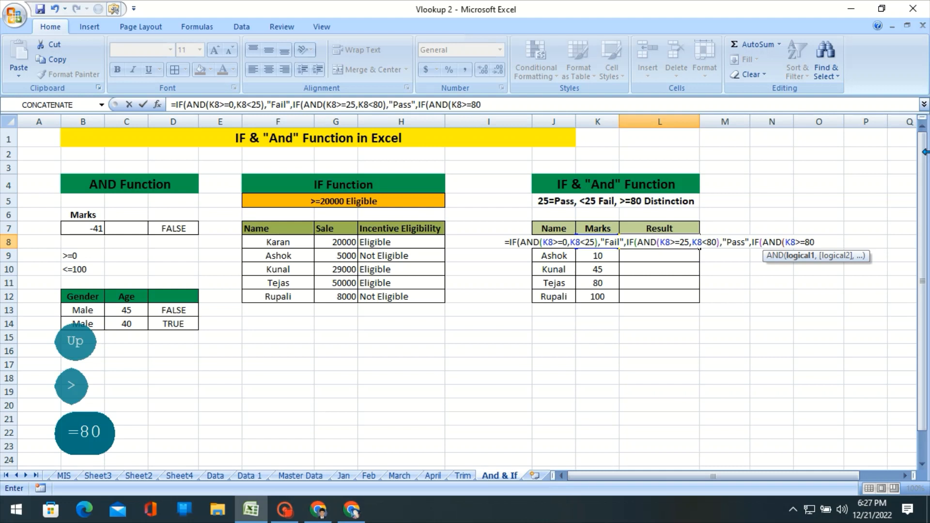
type(",")
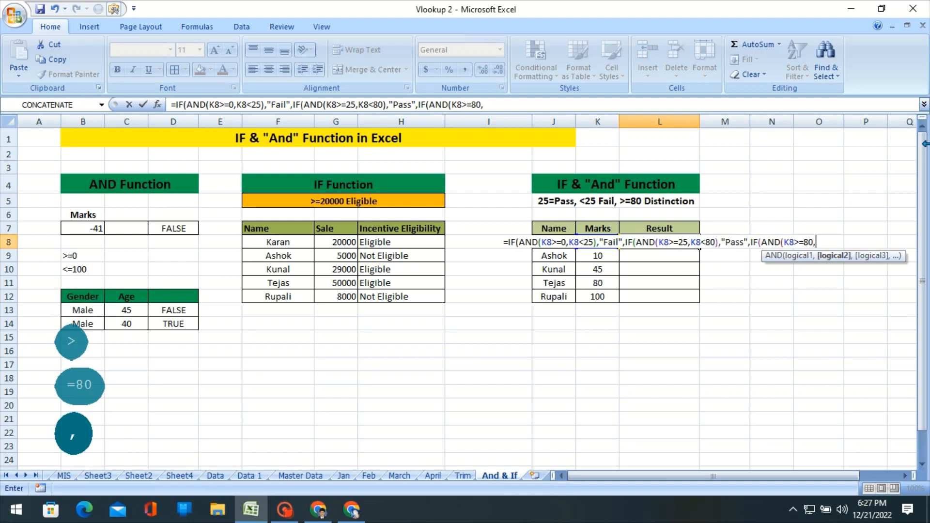
type("K")
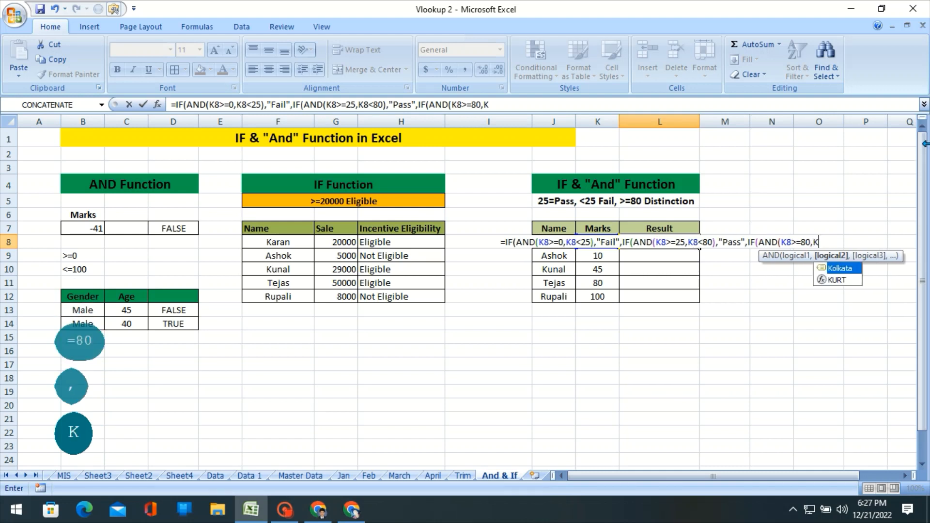
type("8")
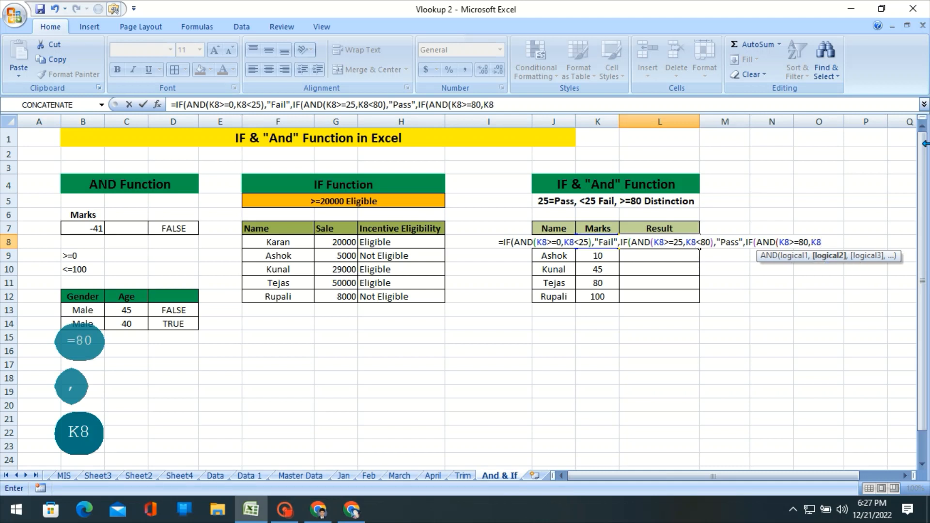
type("<")
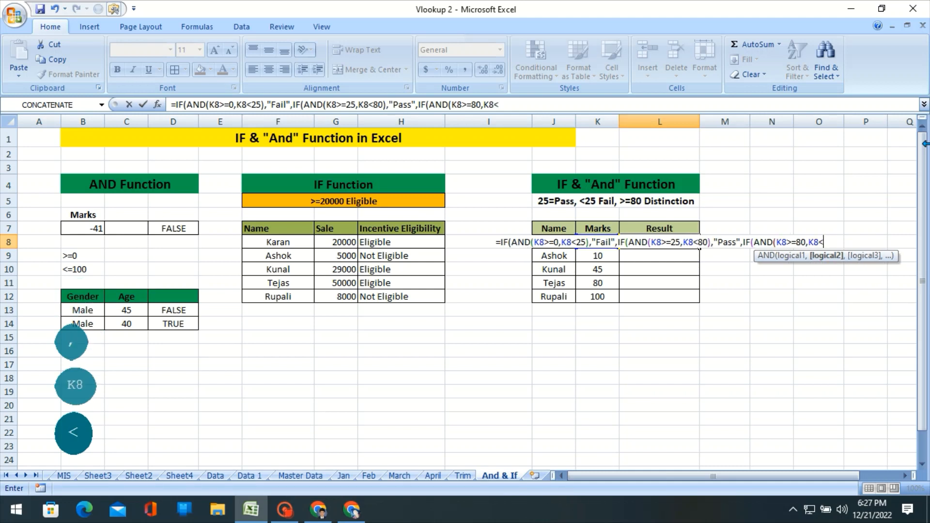
type("=10")
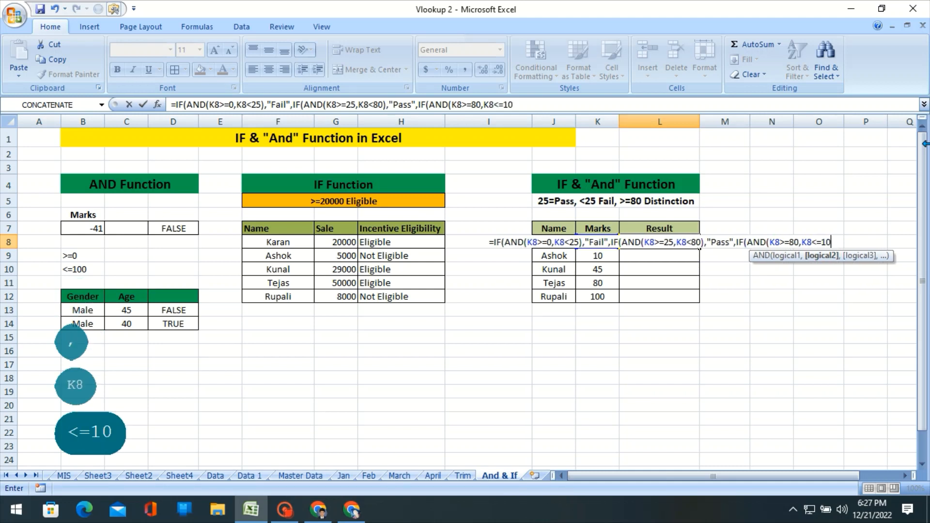
type("0)")
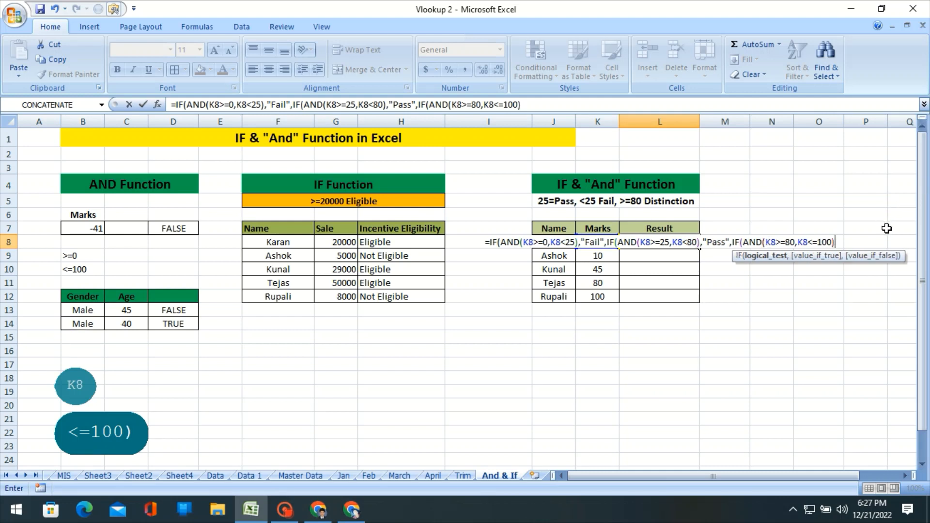
type(",")
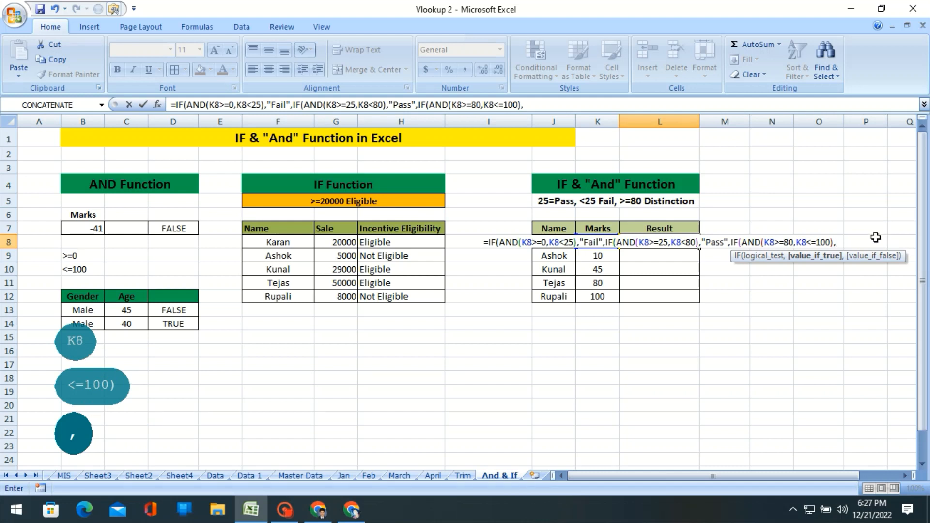
type("\"")
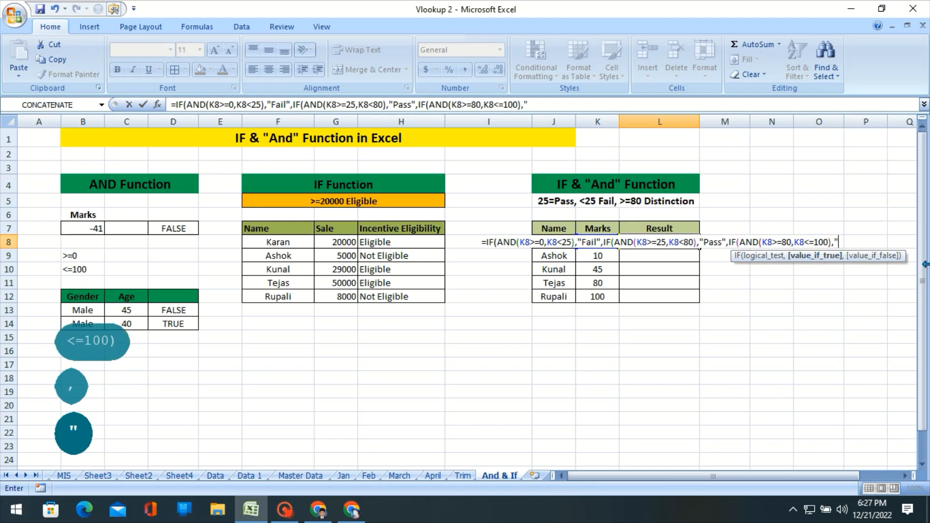
type("Distinc")
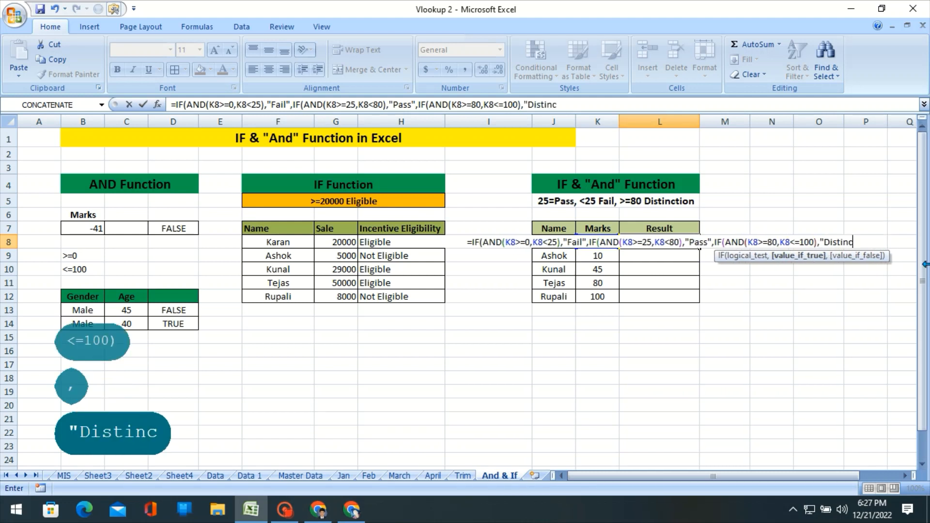
type("tion\"")
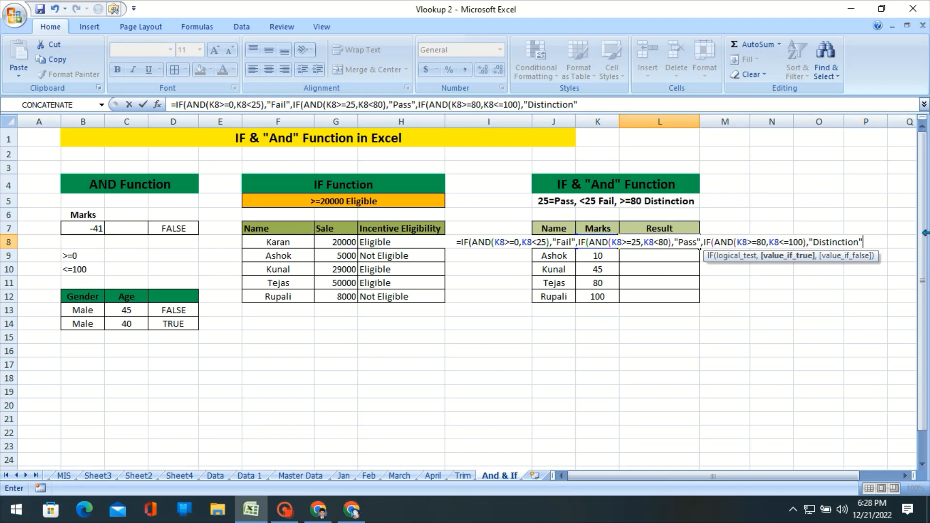
Close all three nested IF functions, commit the L8 formula and reselect L8.
type(")")
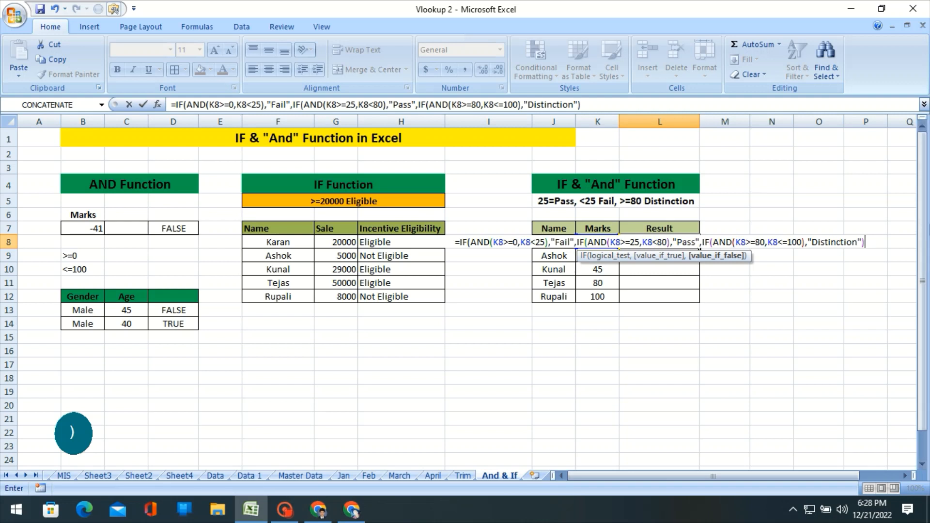
type("))")
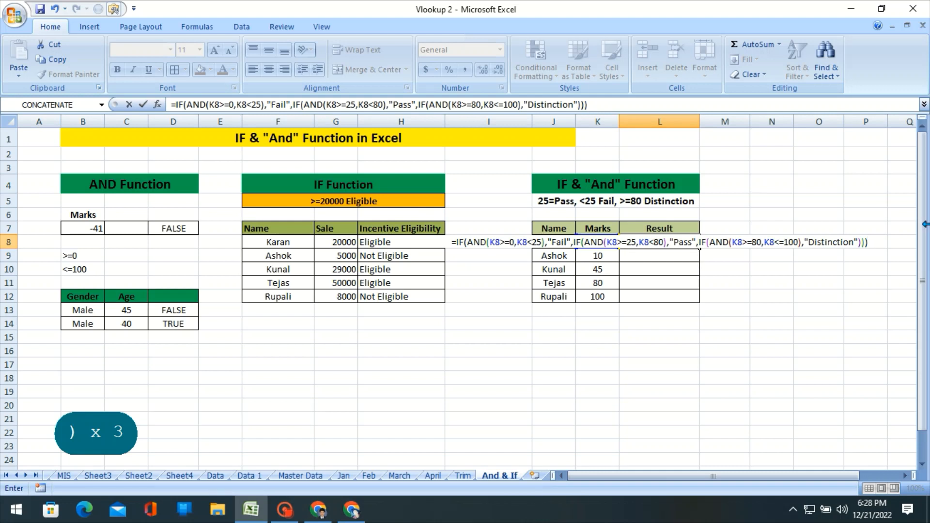
key("Return")
key("Up")
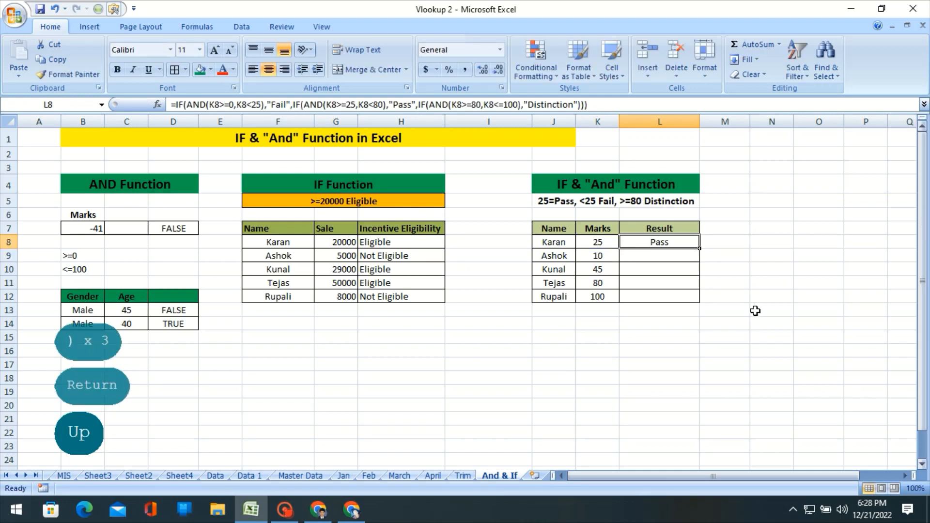